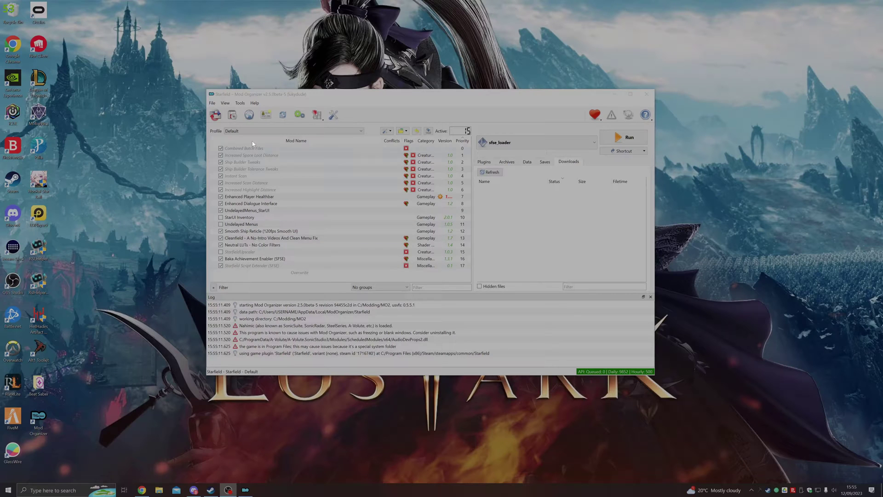
# Switch Mod Organizer to the Starfield Video instance through the instance manager and restart.
pyautogui.click(213, 103)
pyautogui.click(234, 114)
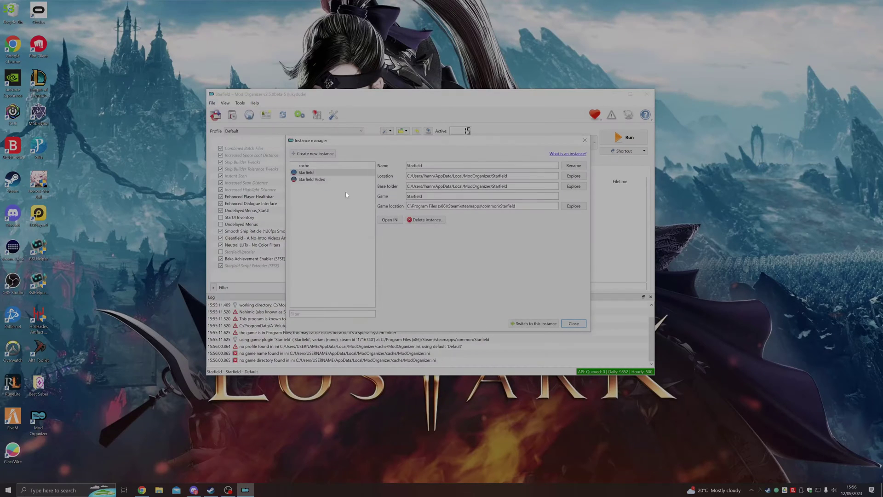
pyautogui.click(322, 180)
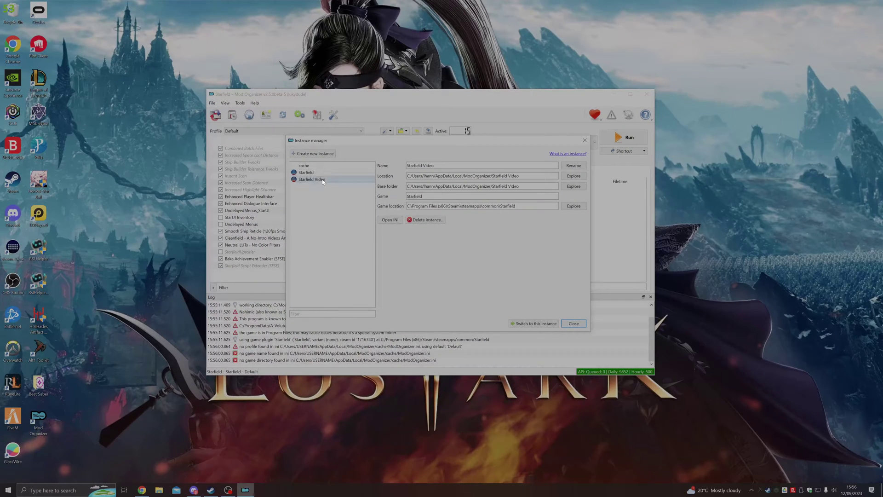
pyautogui.click(556, 324)
pyautogui.click(446, 245)
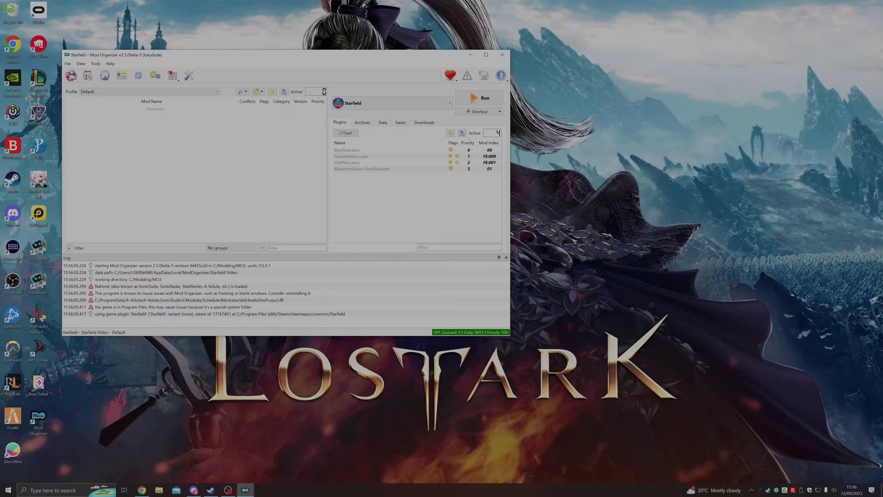
# Reveal the downloaded SFSE archive in its downloads folder from the Downloads tab.
pyautogui.hotkey('alt', 'Tab')
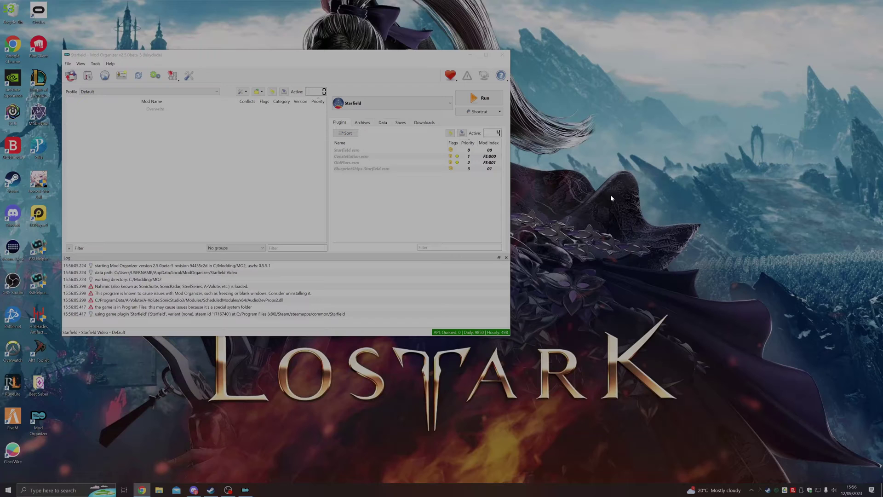
pyautogui.click(426, 124)
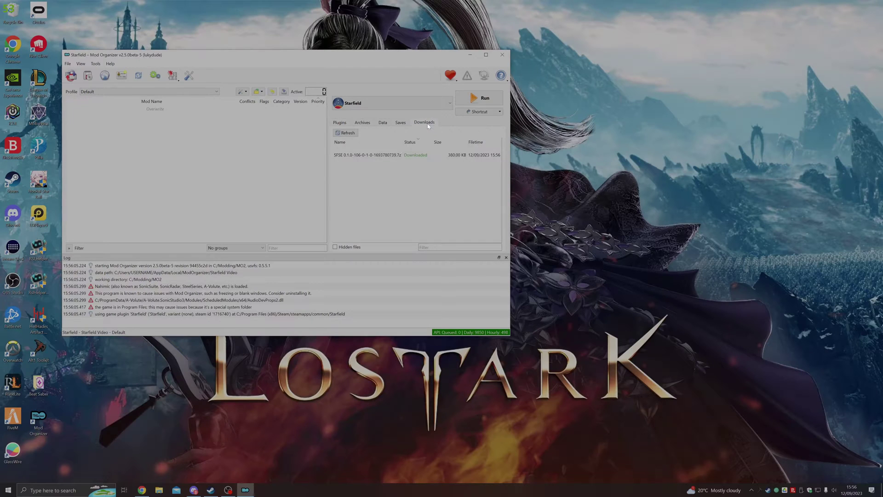
pyautogui.rightClick(382, 160)
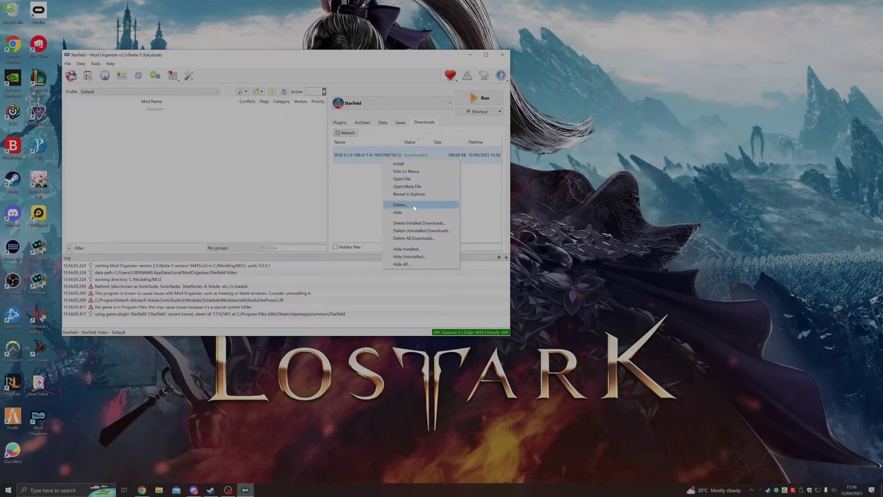
pyautogui.click(409, 194)
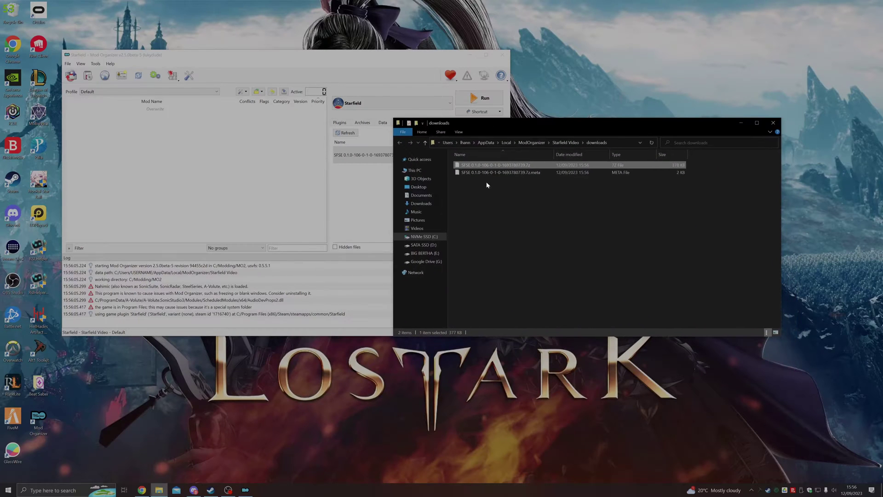
pyautogui.rightClick(518, 167)
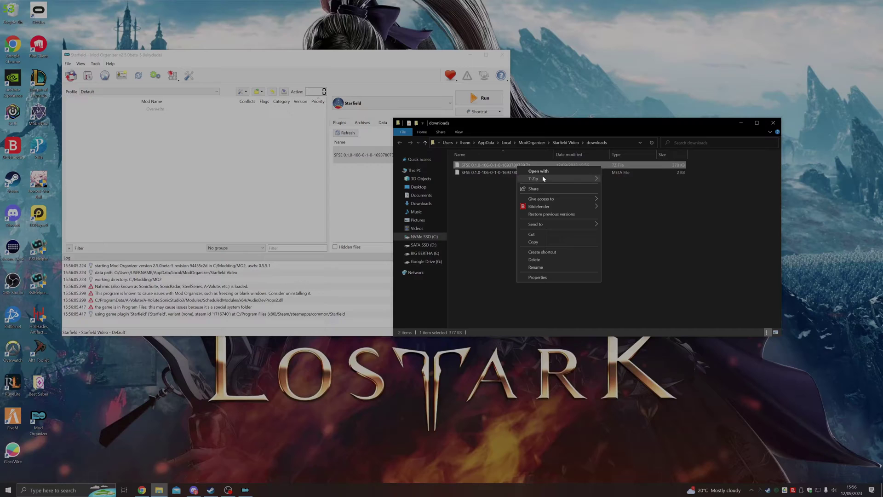
# Open the SFSE archive in 7-Zip and delete the src folder inside sfse_0_1_0.
pyautogui.moveTo(552, 182)
pyautogui.click(607, 180)
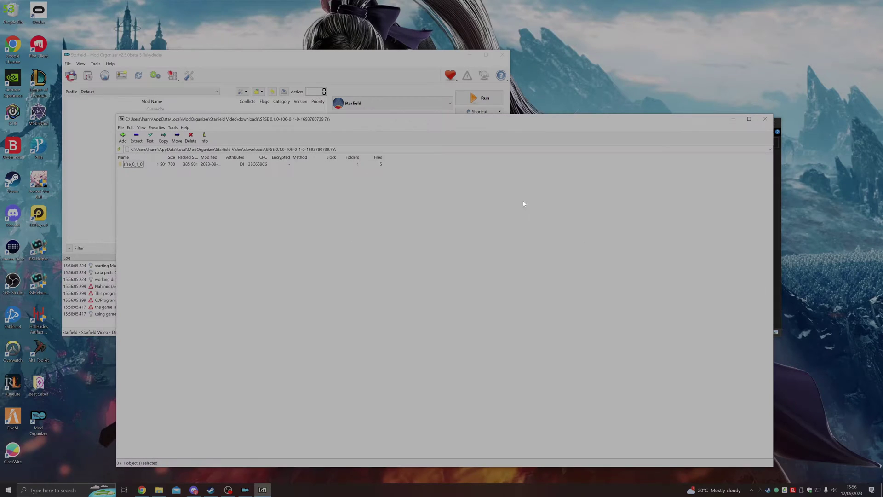
pyautogui.doubleClick(133, 165)
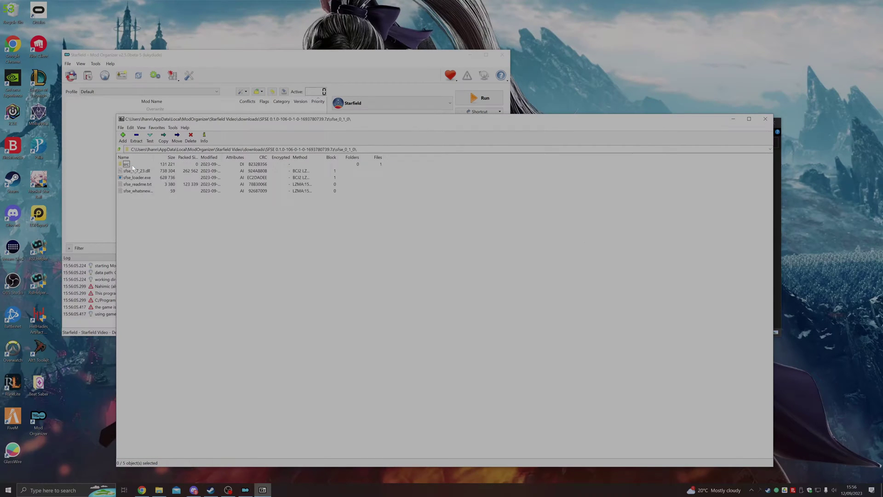
pyautogui.click(129, 165)
pyautogui.press('Delete')
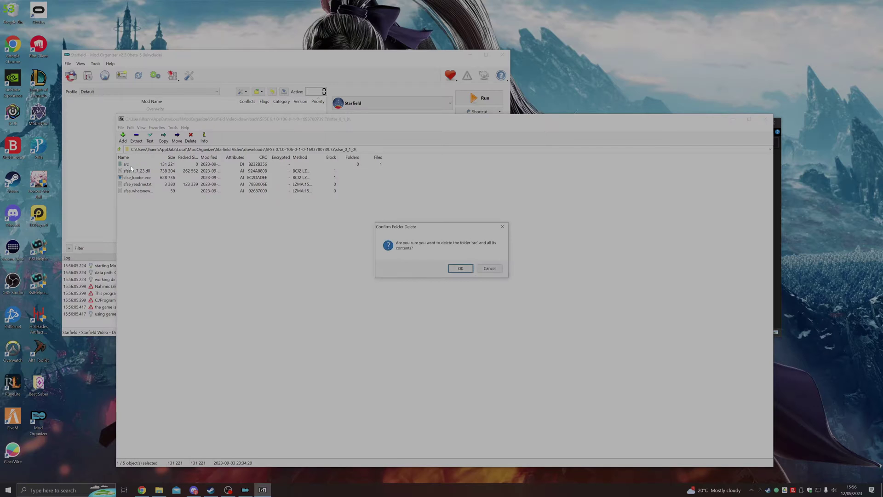
pyautogui.click(458, 271)
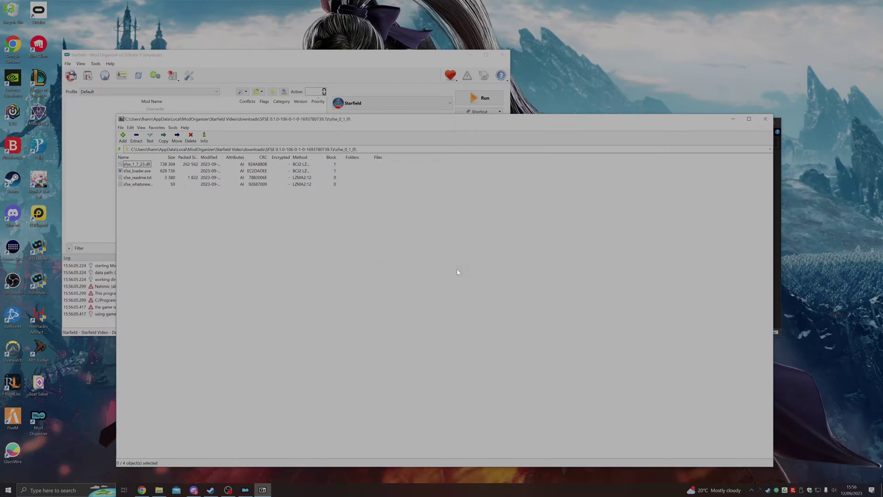
# Close 7-Zip and Explorer, then start installing the SFSE download past the tutorial hints.
pyautogui.click(765, 119)
pyautogui.click(773, 123)
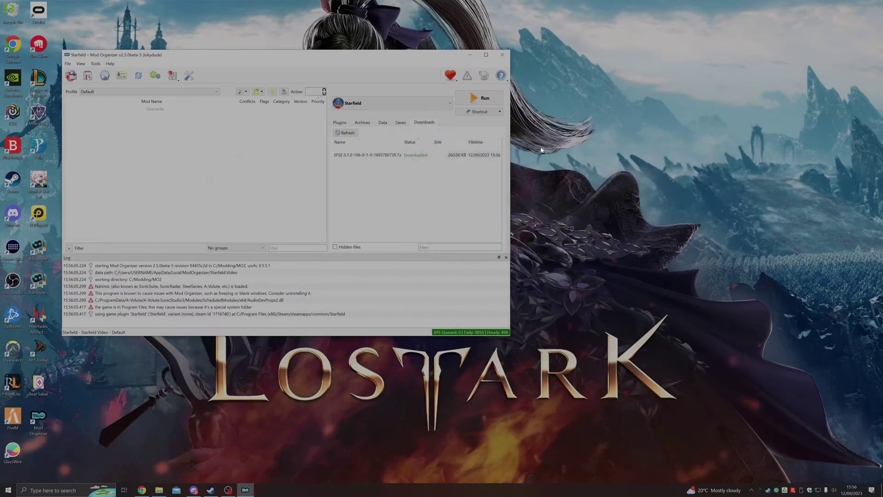
pyautogui.rightClick(401, 155)
pyautogui.click(430, 164)
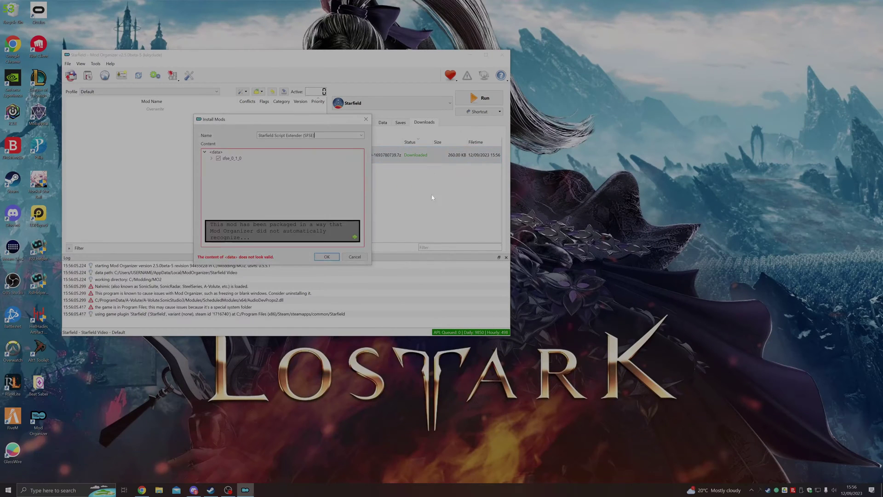
pyautogui.click(355, 239)
pyautogui.click(354, 239)
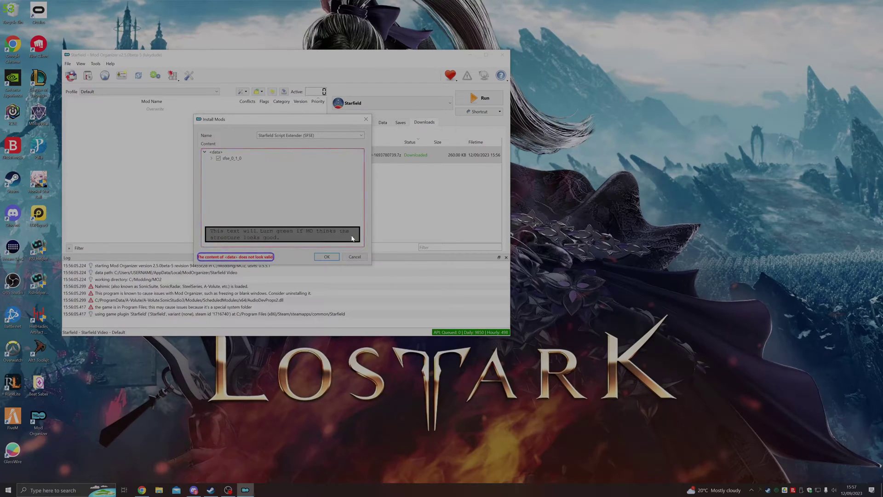
pyautogui.click(354, 238)
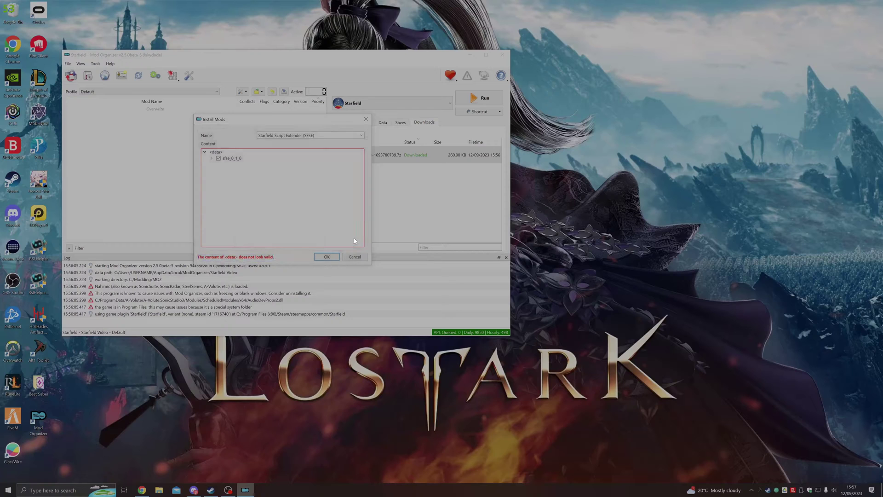
# Create a new 'root' directory in the SFSE install contents.
pyautogui.rightClick(234, 160)
pyautogui.click(258, 182)
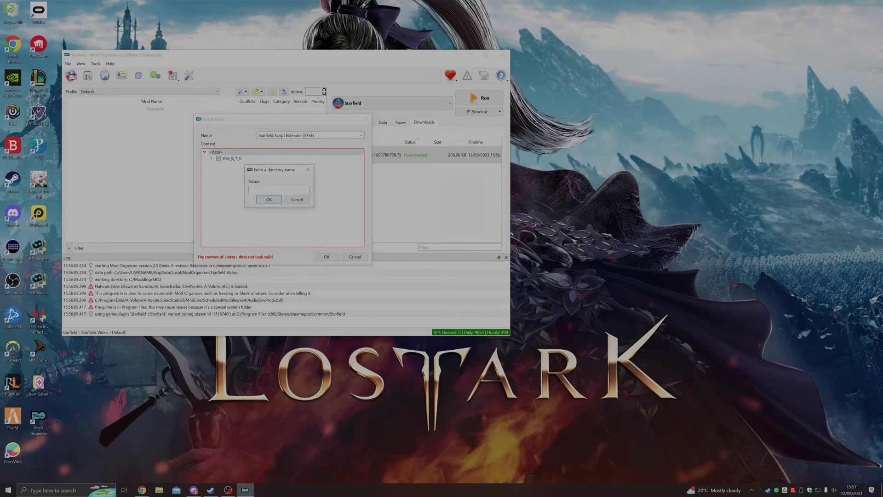
pyautogui.write('root')
pyautogui.press('Return')
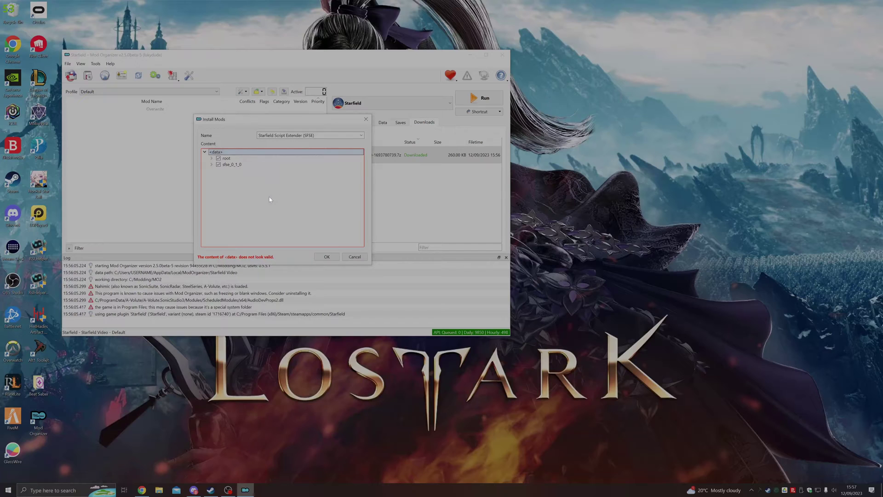
# Move sfse_1_7_23.dll and the loader into root, exclude the txt files, and confirm.
pyautogui.click(211, 164)
pyautogui.click(226, 182)
pyautogui.moveTo(254, 171); pyautogui.dragTo(228, 159)
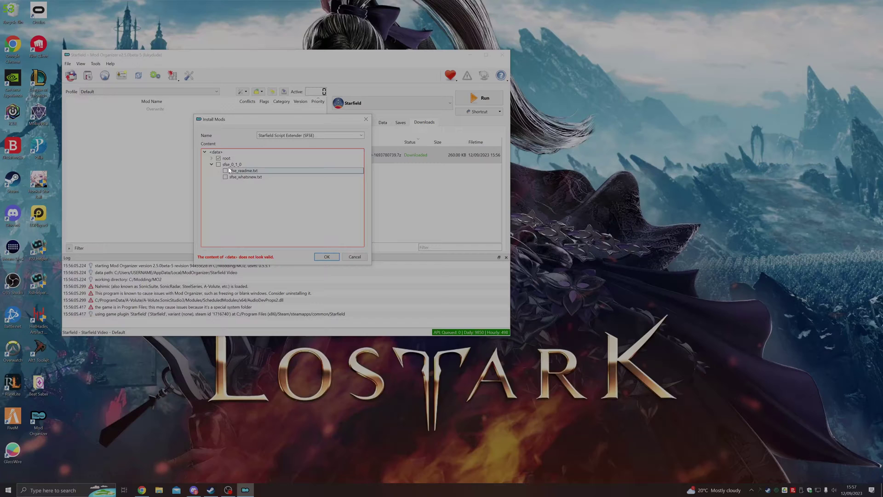
pyautogui.click(211, 165)
pyautogui.click(212, 158)
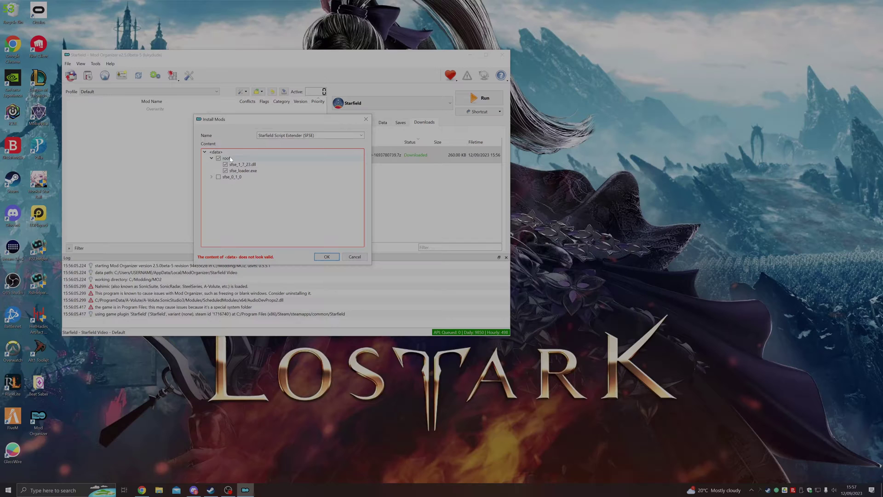
pyautogui.click(231, 159)
pyautogui.click(325, 257)
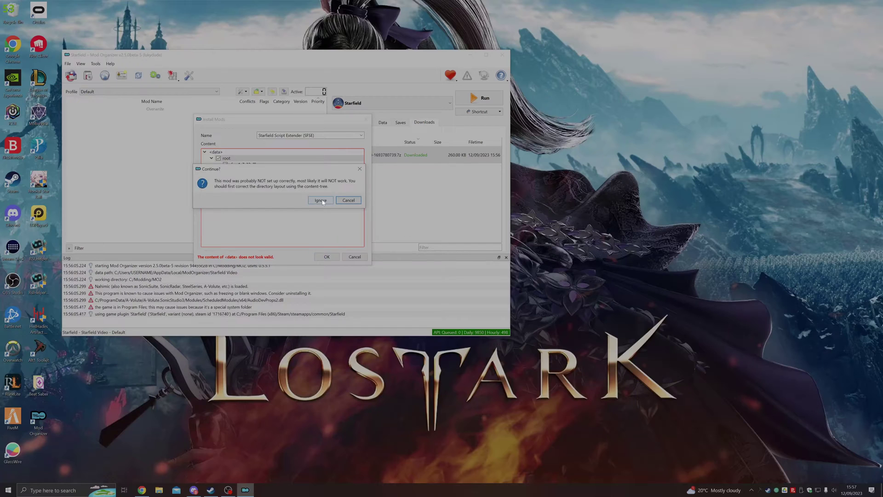
# Install SFSE despite the structure warning and review the Root Builder settings.
pyautogui.click(321, 201)
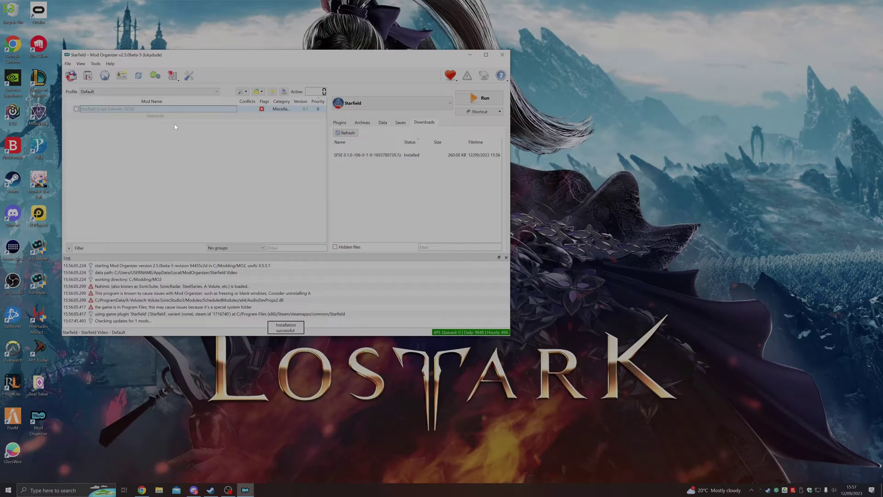
pyautogui.click(172, 75)
pyautogui.moveTo(190, 104)
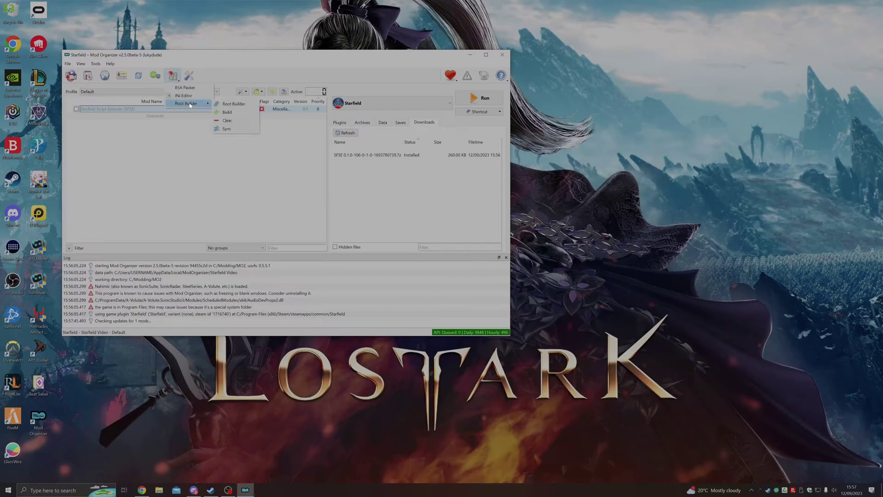
pyautogui.click(234, 103)
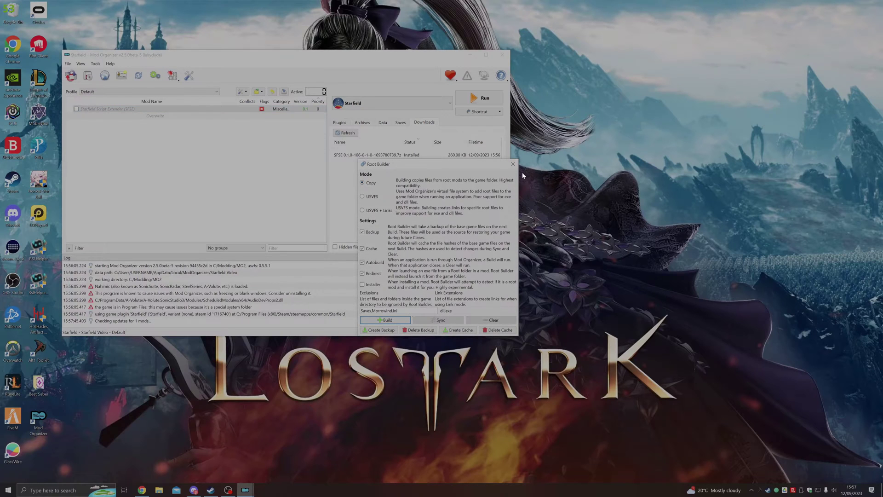
pyautogui.click(513, 164)
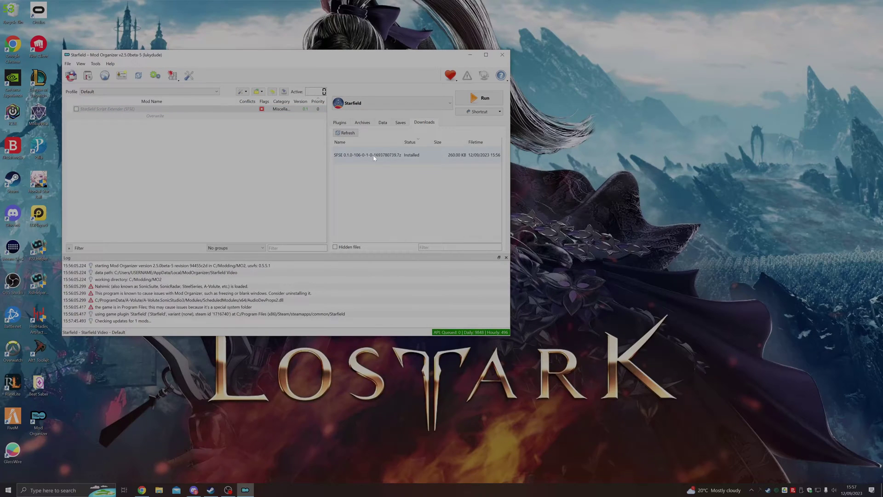
# Delete the SFSE download archive to the Recycle Bin.
pyautogui.press('F2')
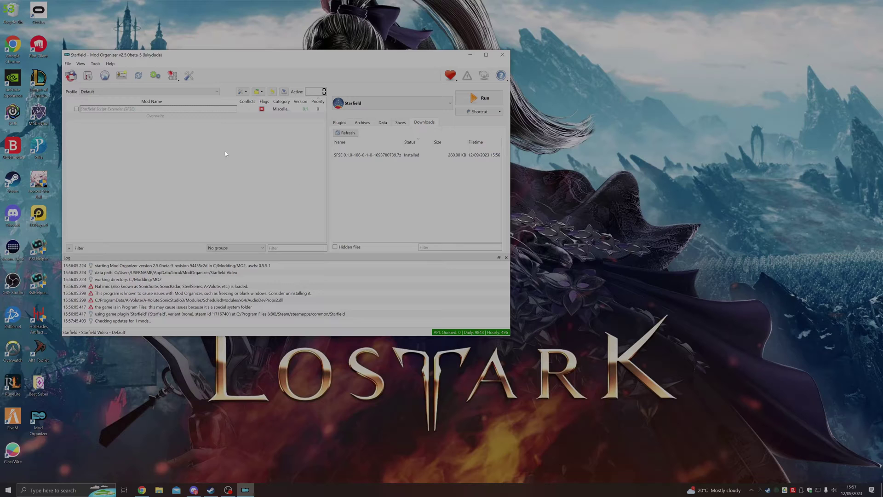
pyautogui.rightClick(364, 155)
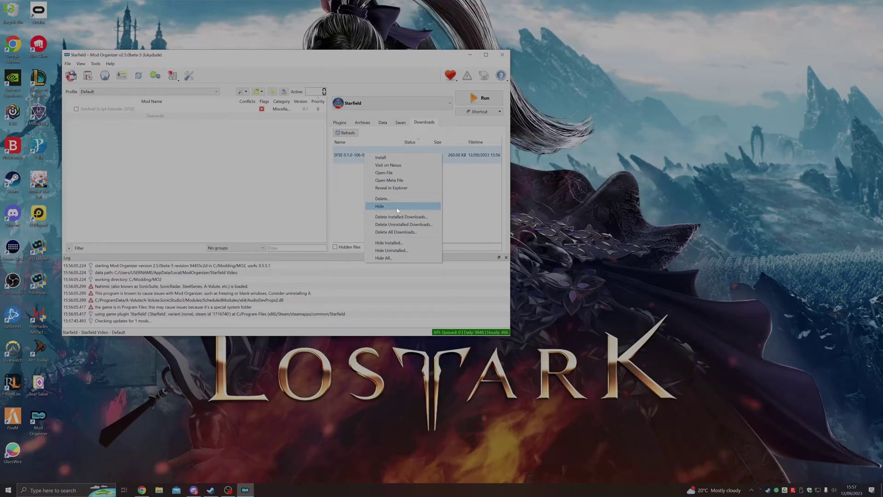
pyautogui.click(396, 201)
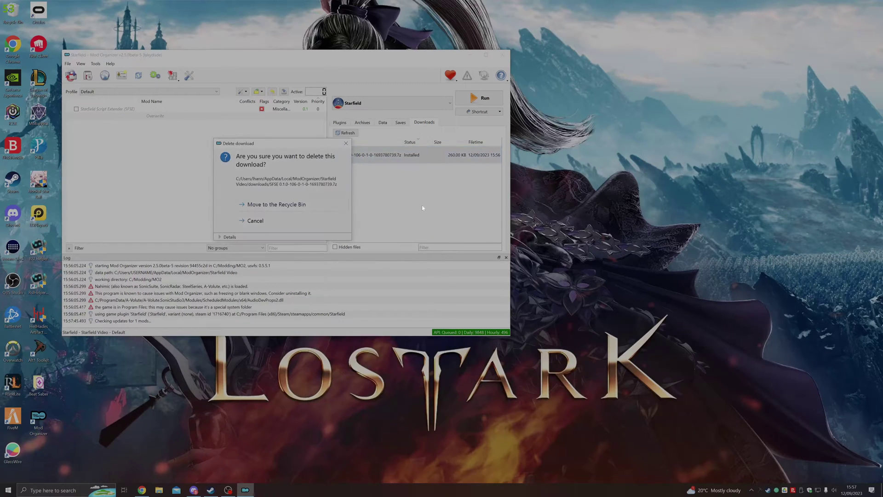
pyautogui.click(299, 204)
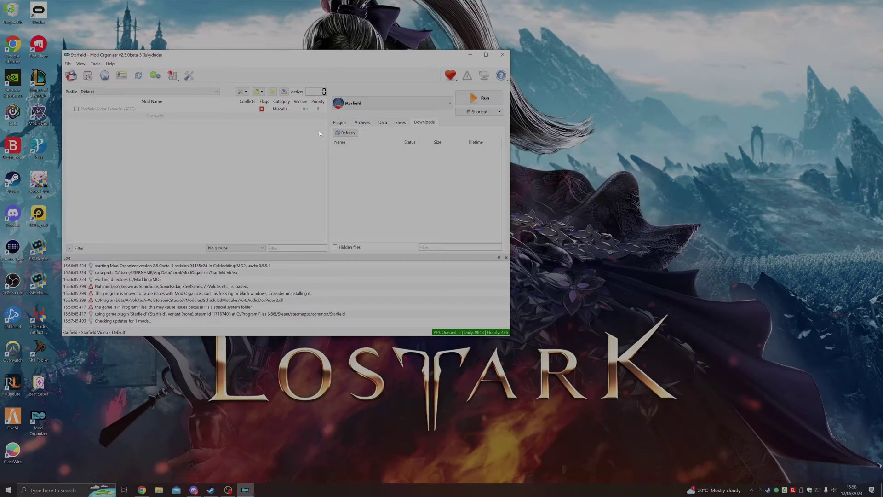
# Open the installed SFSE mod's root folder in Explorer and copy its full path.
pyautogui.rightClick(191, 109)
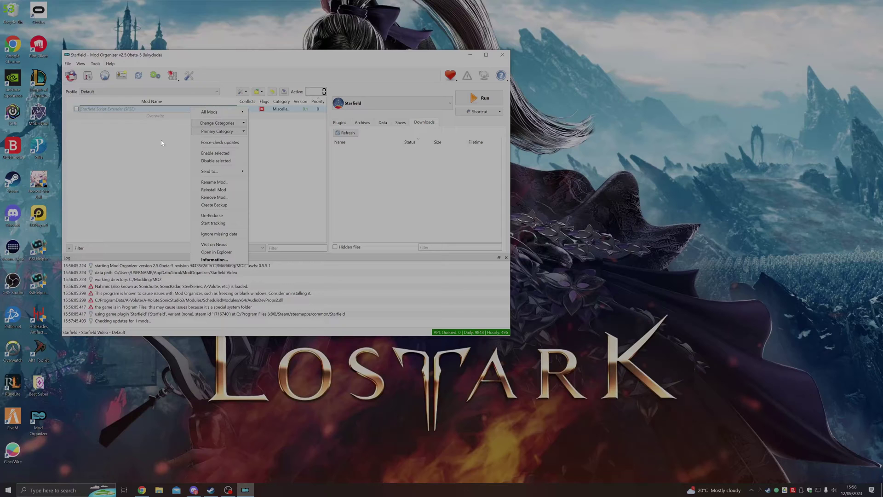
pyautogui.click(215, 252)
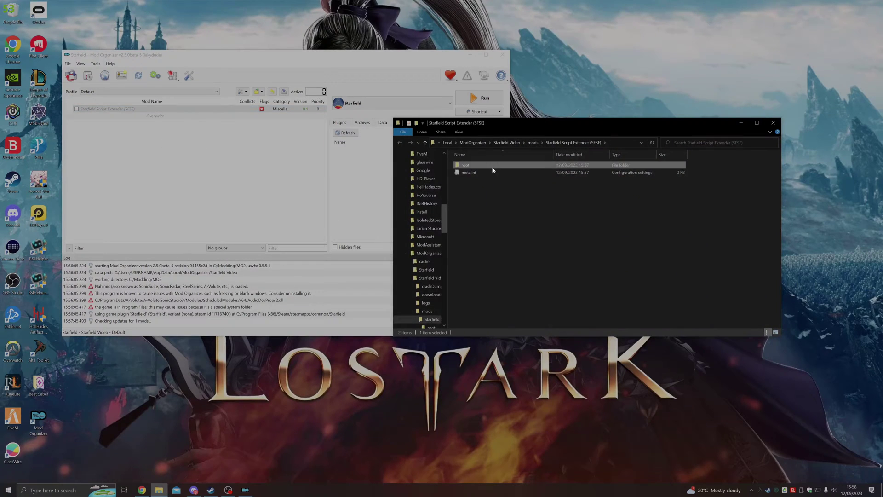
pyautogui.doubleClick(495, 165)
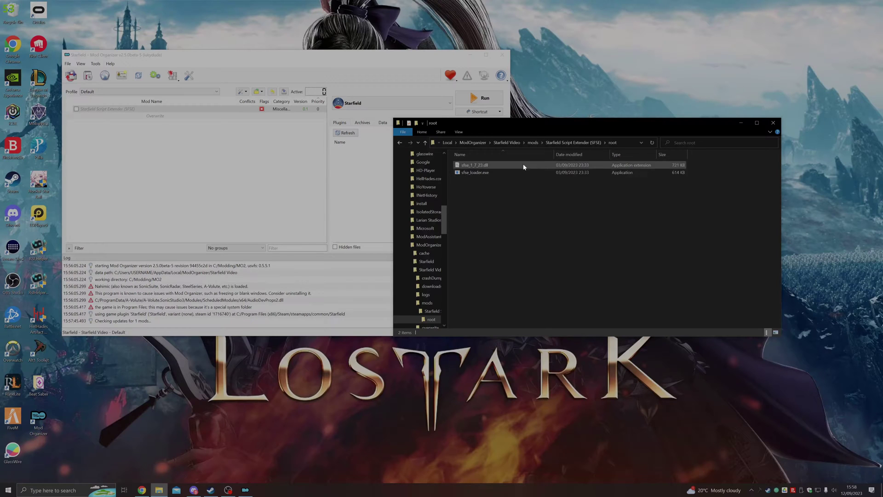
pyautogui.click(628, 142)
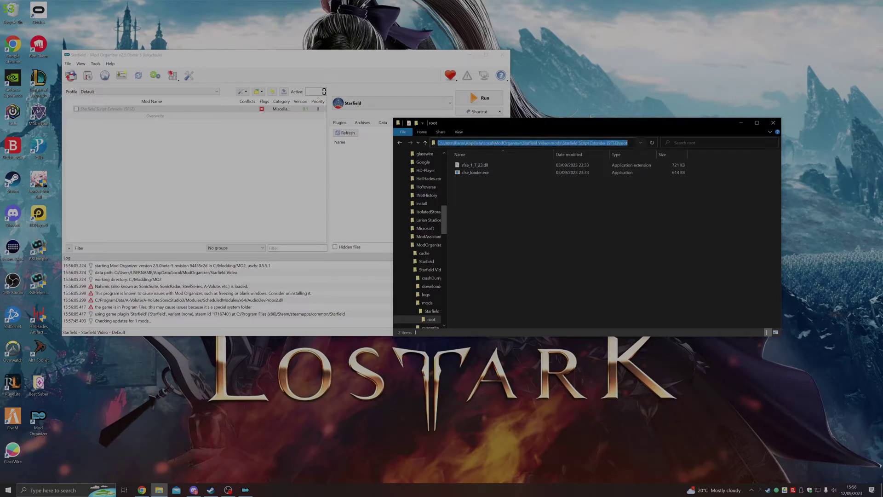
pyautogui.hotkey('alt', 'Tab')
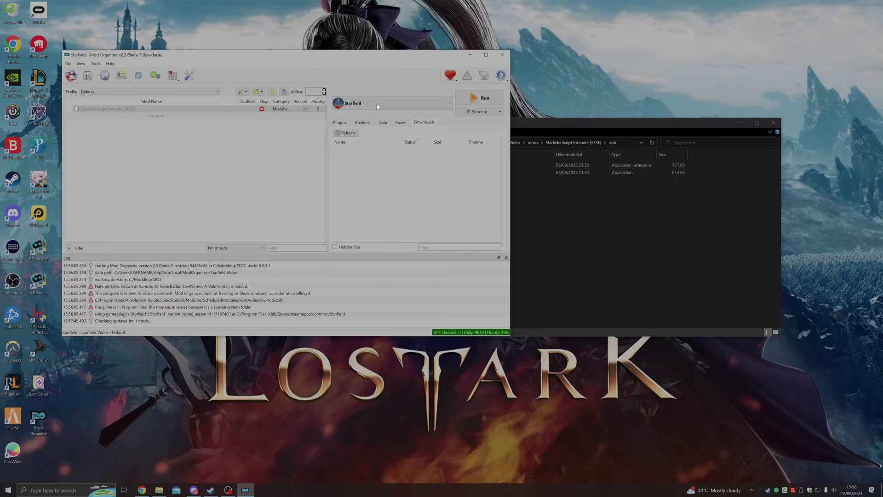
# Add sfse_loader.exe from the pasted SFSE root path as a new executable.
pyautogui.click(377, 104)
pyautogui.click(393, 119)
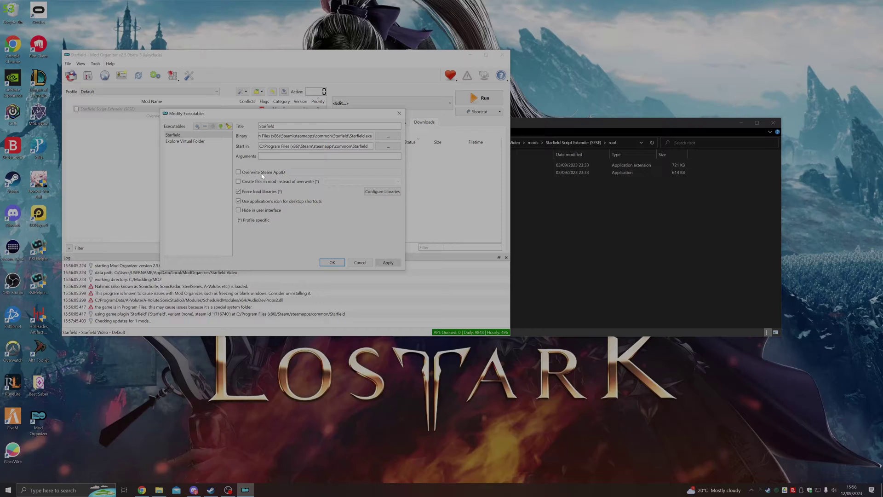
pyautogui.click(199, 126)
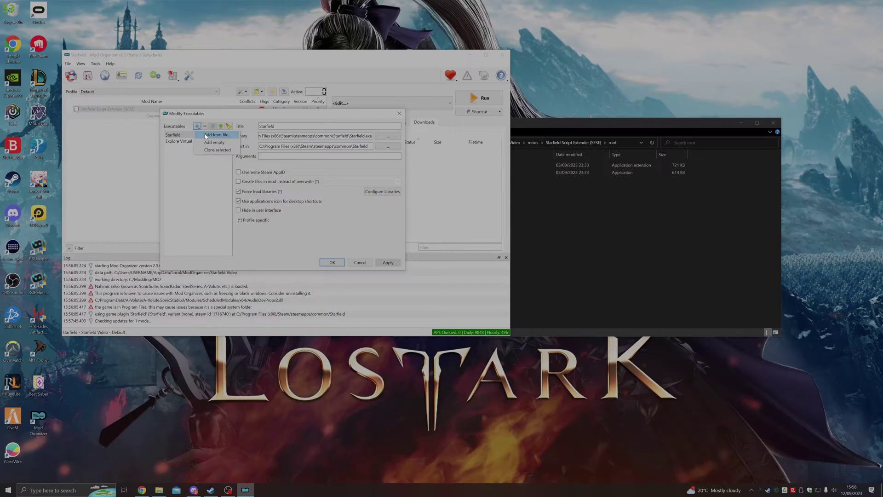
pyautogui.click(216, 135)
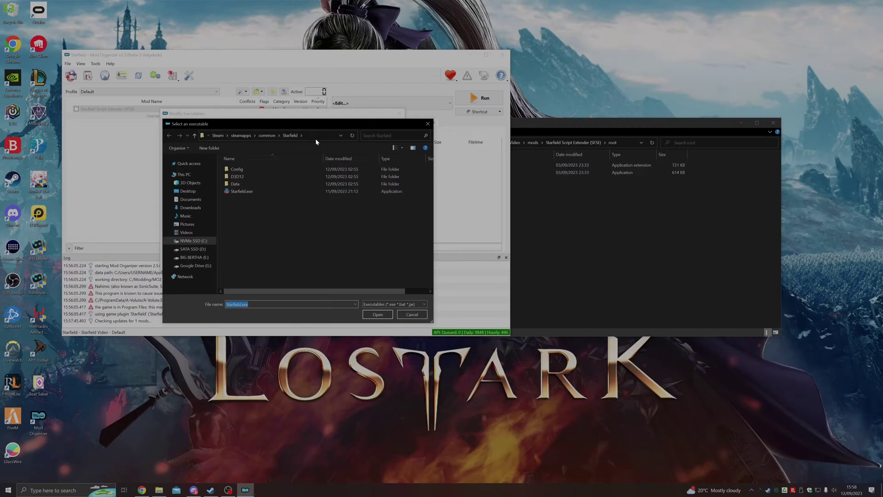
pyautogui.click(315, 137)
pyautogui.write('odOrganizer\\Starfield Video\\mods\\Starfield Script Extender (SFSE)\\root')
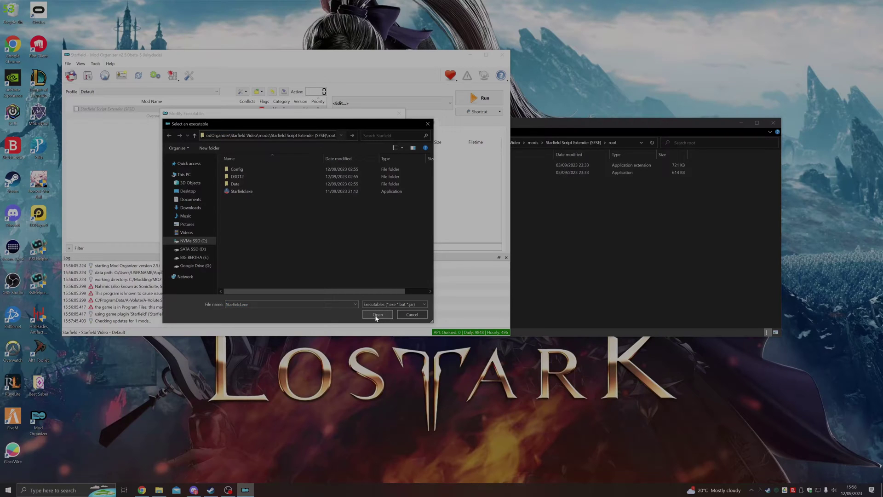
pyautogui.press('Return')
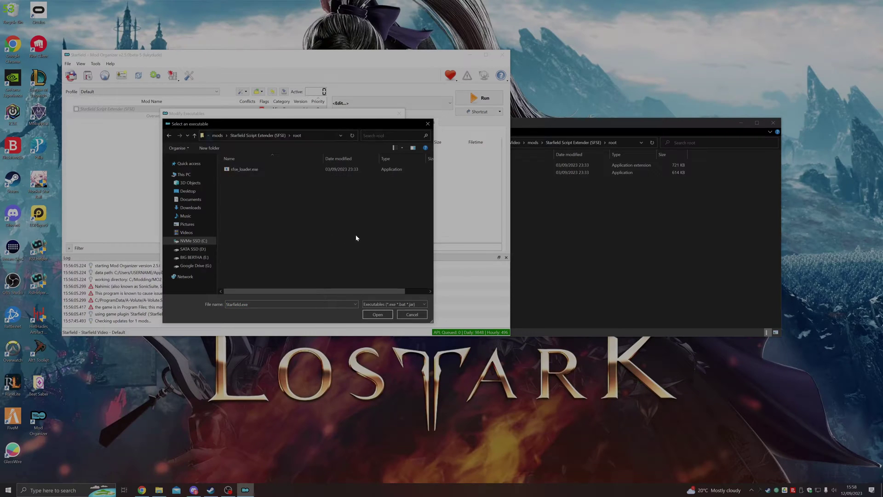
pyautogui.click(261, 169)
pyautogui.click(378, 315)
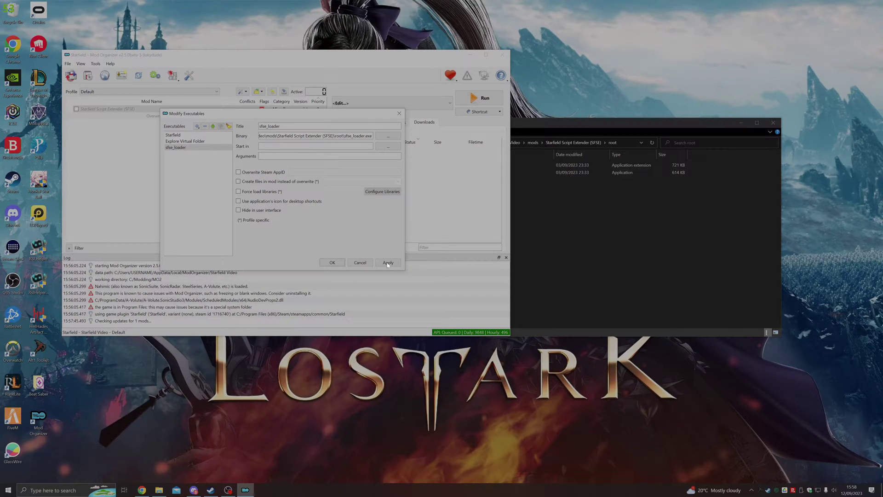
pyautogui.click(332, 263)
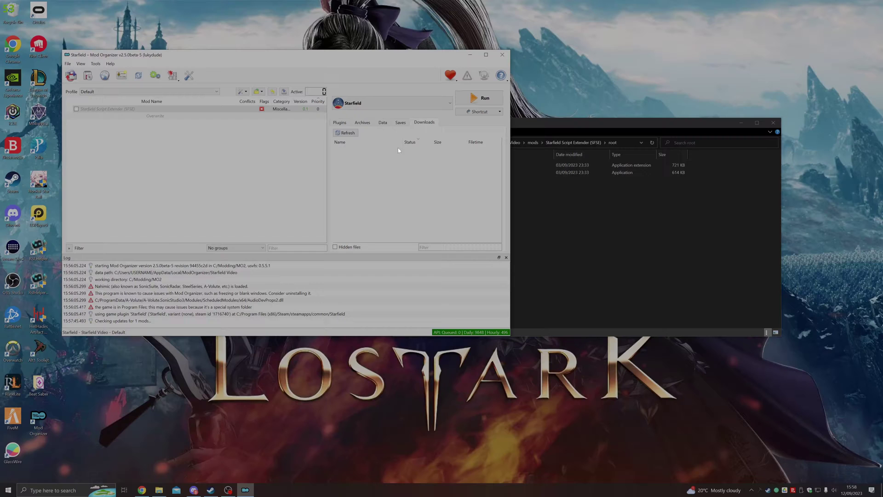
# Make sfse_loader the launch target and close the SFSE root folder window.
pyautogui.click(391, 103)
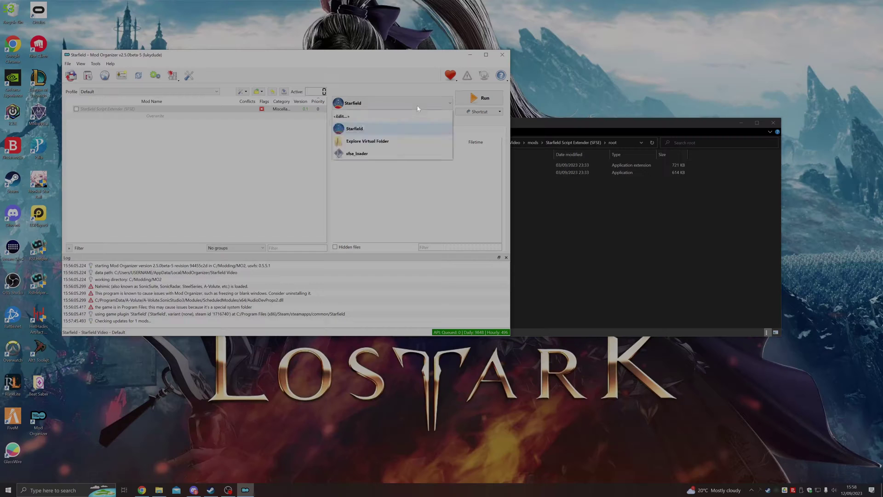
pyautogui.click(374, 154)
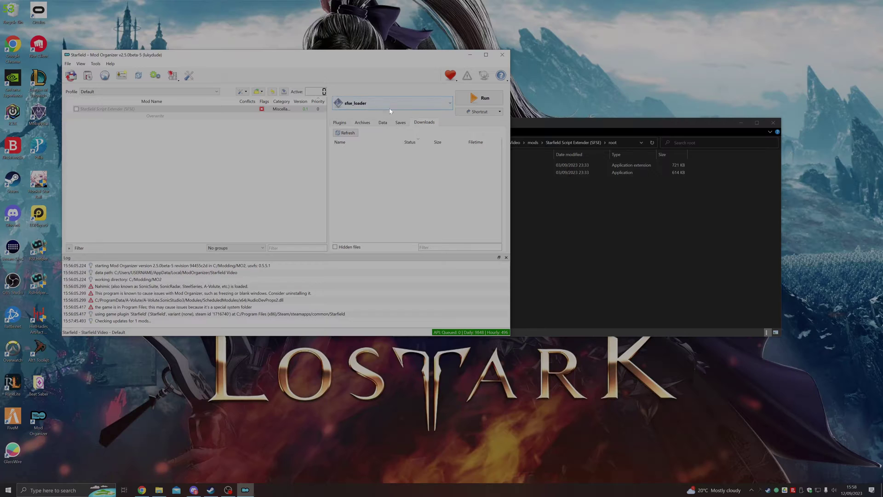
pyautogui.click(560, 205)
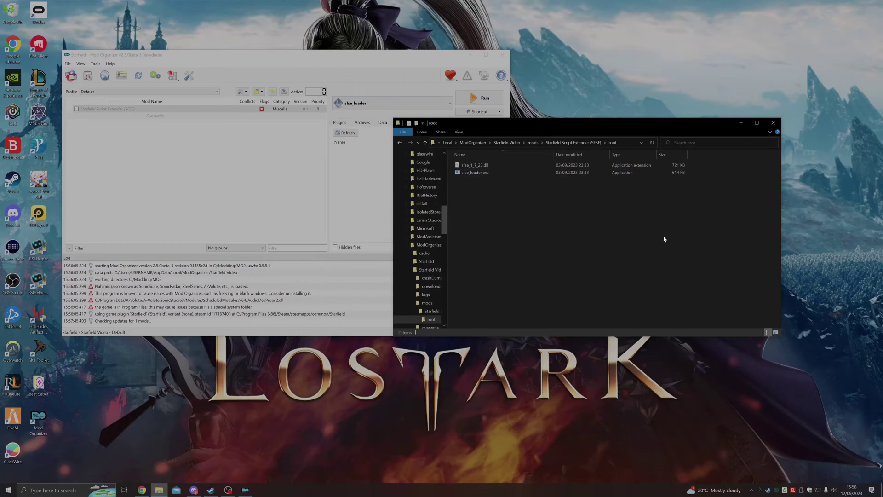
pyautogui.click(773, 123)
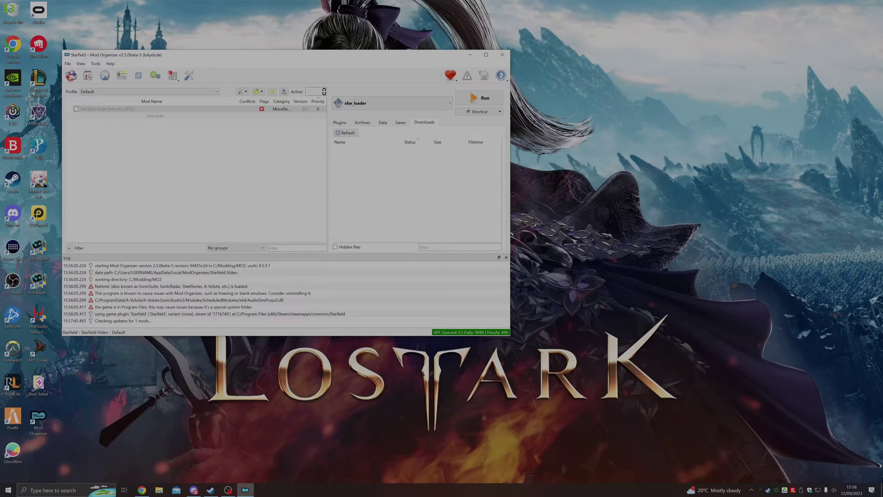
# Switch to the browser to download Baka Achievement Enabler from Nexus.
pyautogui.hotkey('alt', 'Tab')
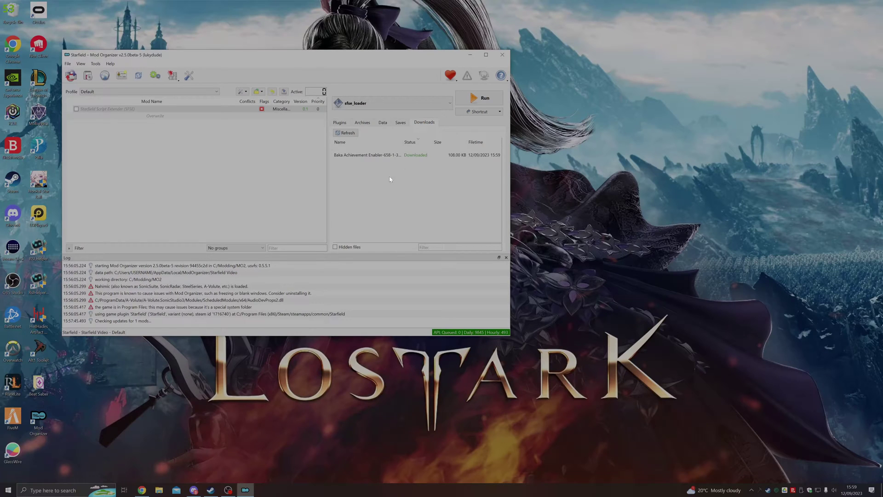
# Look through the Saves, Archives and Data lists, then return to Downloads.
pyautogui.click(401, 122)
pyautogui.click(414, 123)
pyautogui.click(362, 122)
pyautogui.click(383, 122)
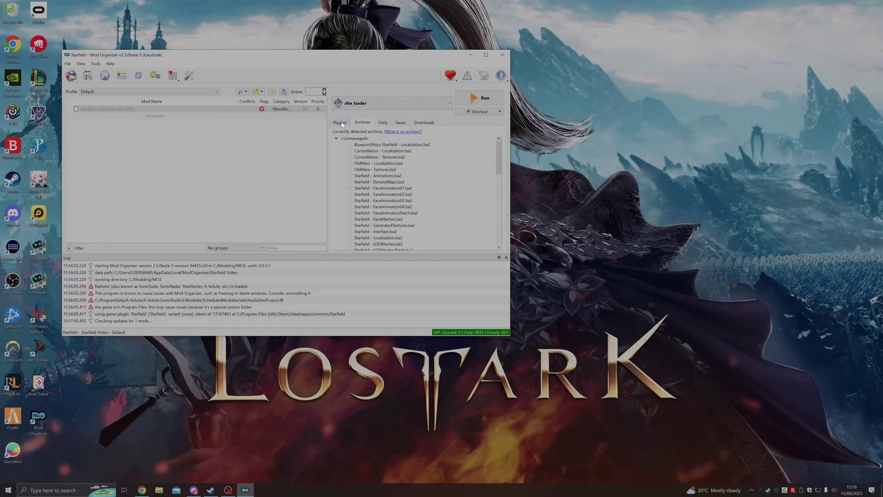
pyautogui.click(400, 123)
pyautogui.click(424, 123)
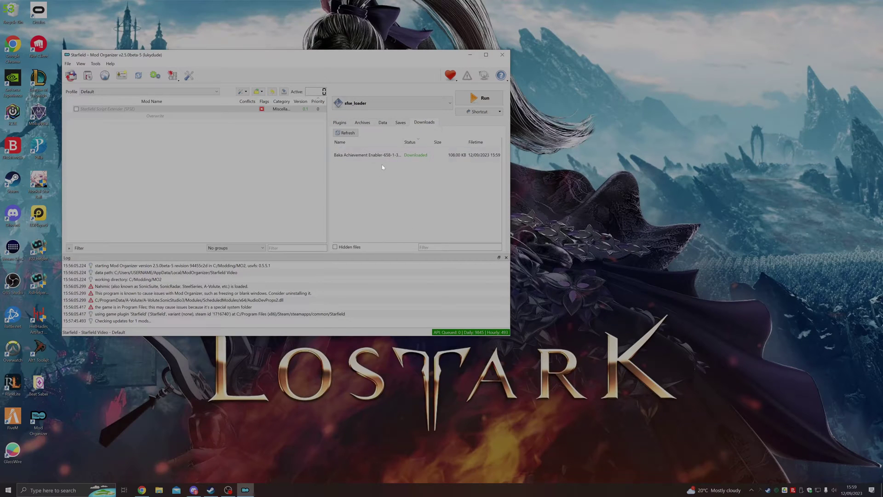
# Install the Baka download manually after checking its SFSE folder tree.
pyautogui.rightClick(394, 159)
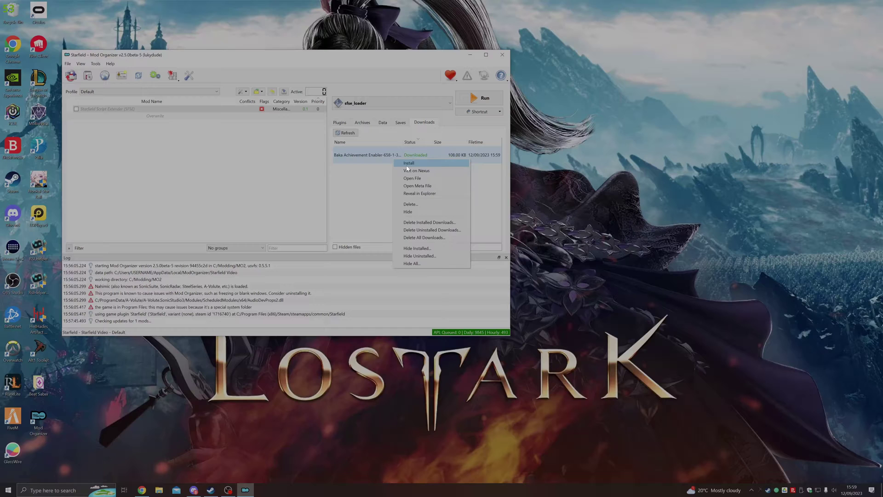
pyautogui.click(407, 167)
pyautogui.click(231, 200)
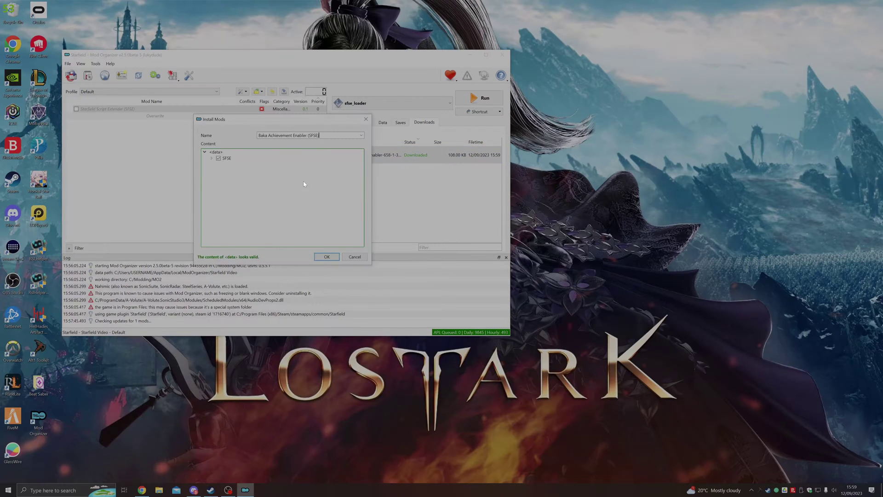
pyautogui.click(212, 159)
pyautogui.click(320, 259)
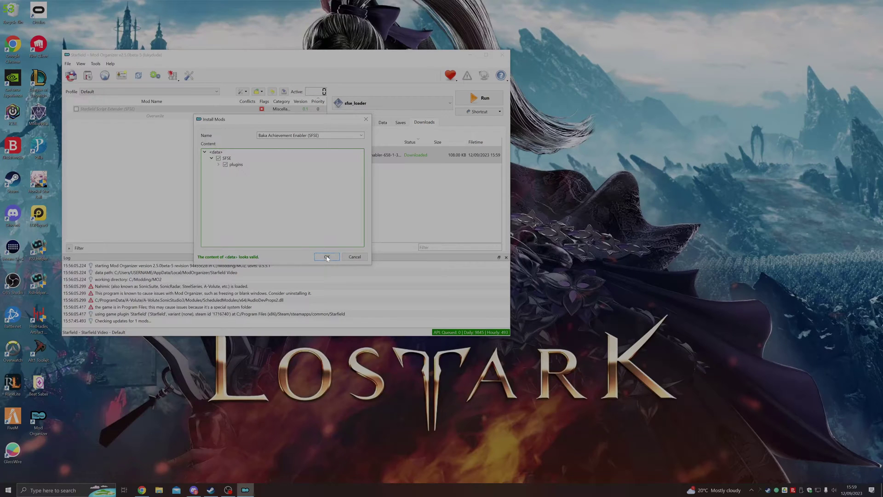
# Move Starfield Script Extender below Baka Achievement Enabler and enable both mods.
pyautogui.click(98, 111)
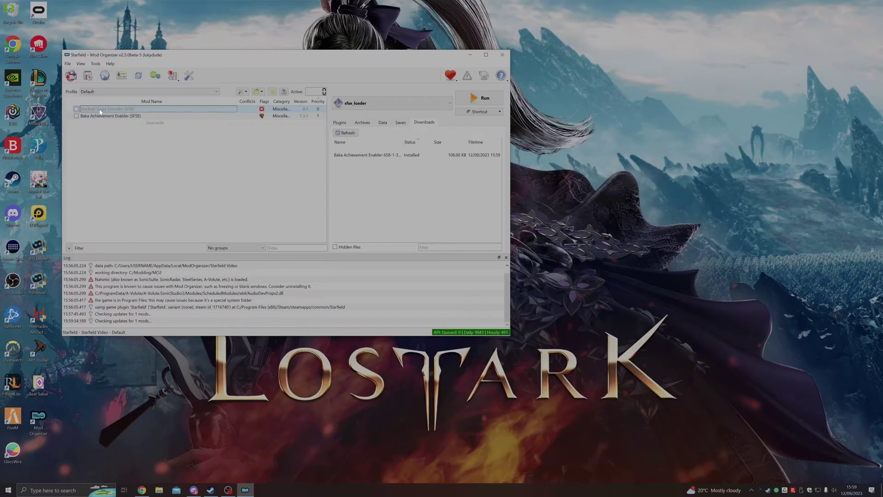
pyautogui.moveTo(100, 112); pyautogui.dragTo(103, 119)
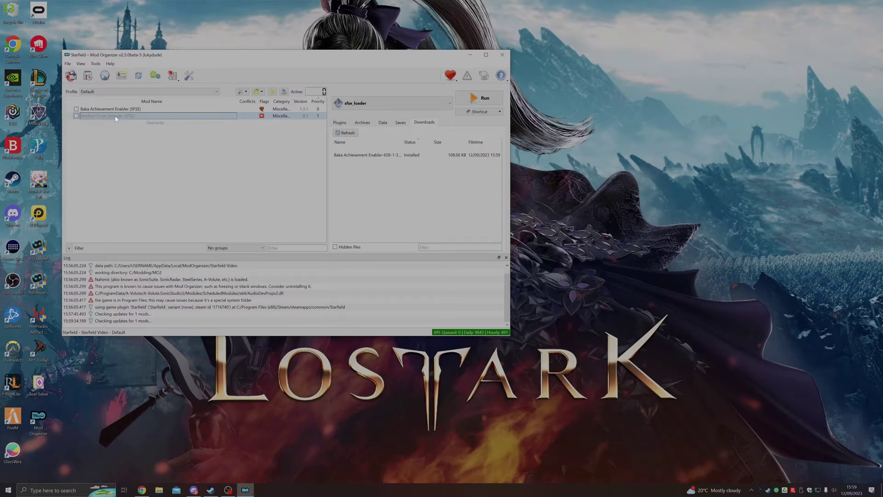
pyautogui.click(76, 109)
pyautogui.click(77, 116)
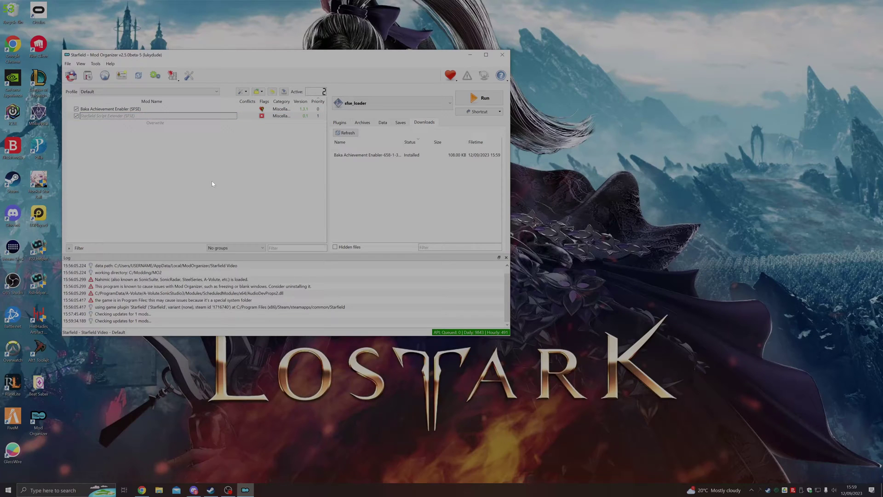
# Delete the Baka download archive to the Recycle Bin.
pyautogui.rightClick(479, 161)
pyautogui.click(538, 212)
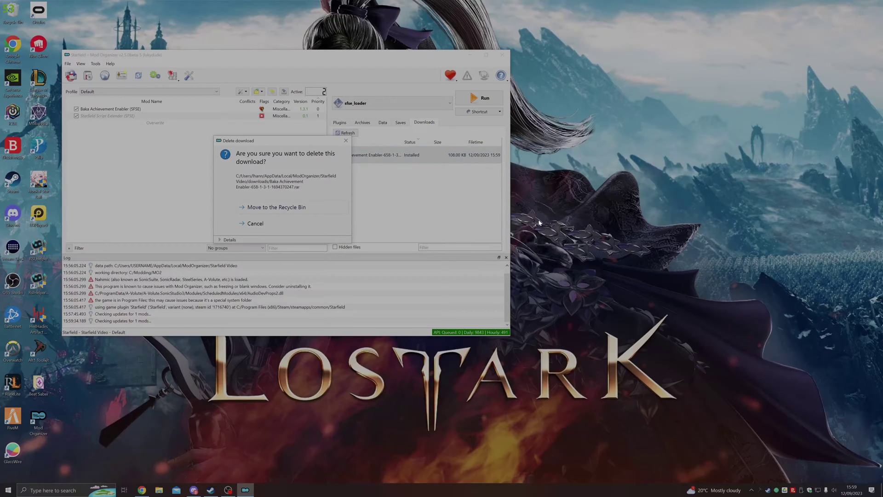
pyautogui.click(295, 207)
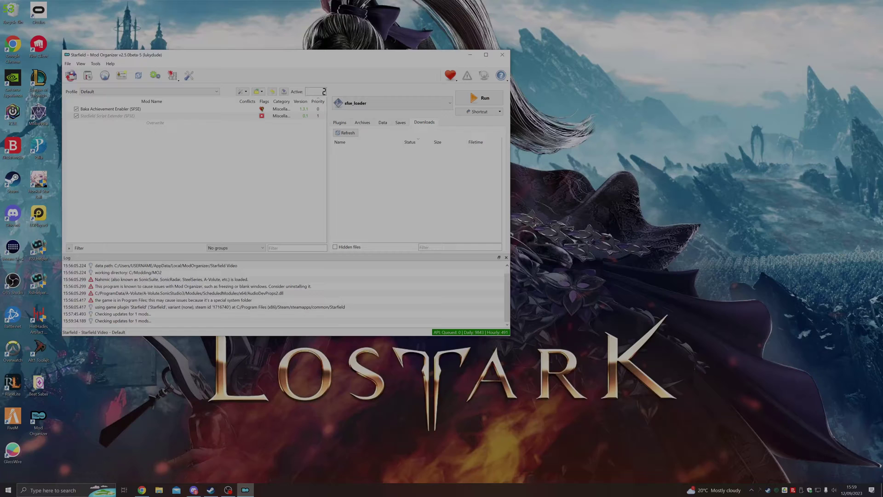
# Download StarUI Inventory (1.80 MB) and Undelayed Menu (2.57 MB) from Nexus into Mod Organizer 2.
pyautogui.hotkey('alt', 'Tab')
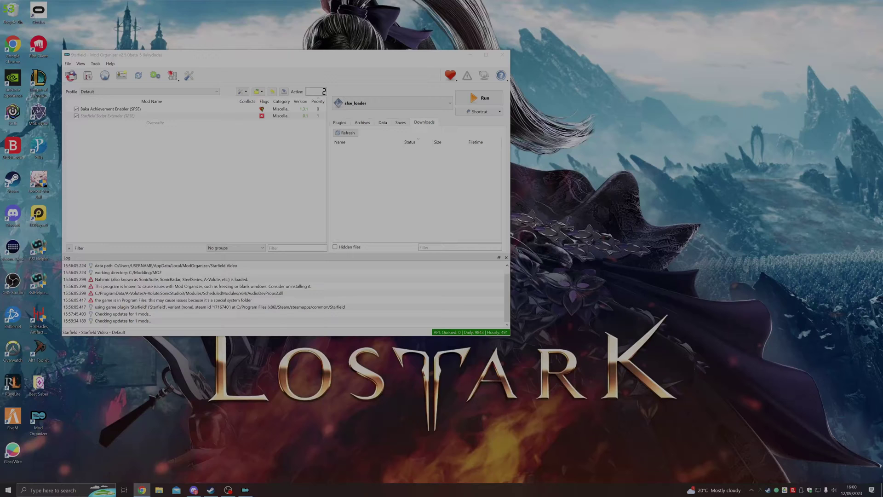
pyautogui.click(294, 186)
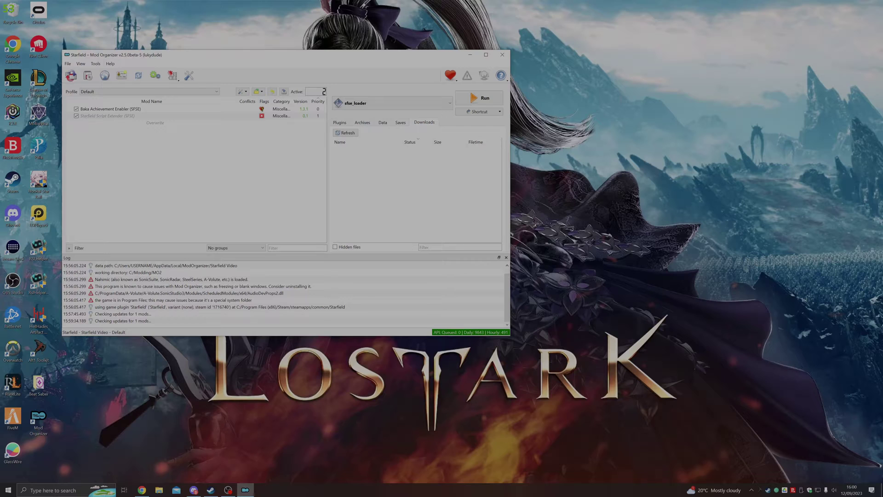
pyautogui.click(142, 490)
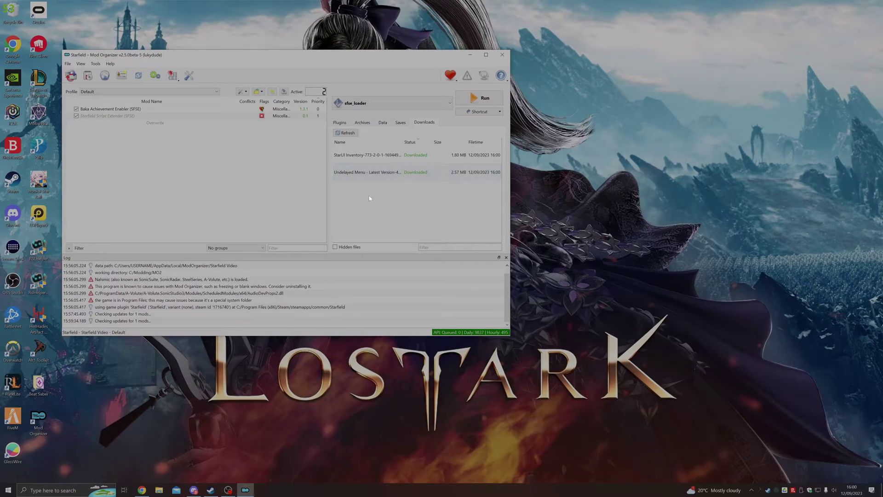
# Install the Undelayed Menu download as Undelayed Menus, with the archive's Data folder as the mod root.
pyautogui.rightClick(373, 176)
pyautogui.click(395, 182)
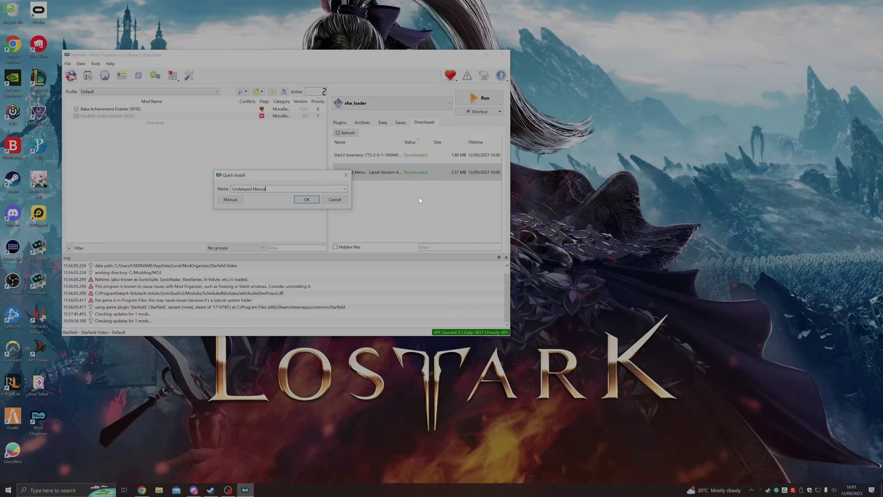
pyautogui.click(229, 199)
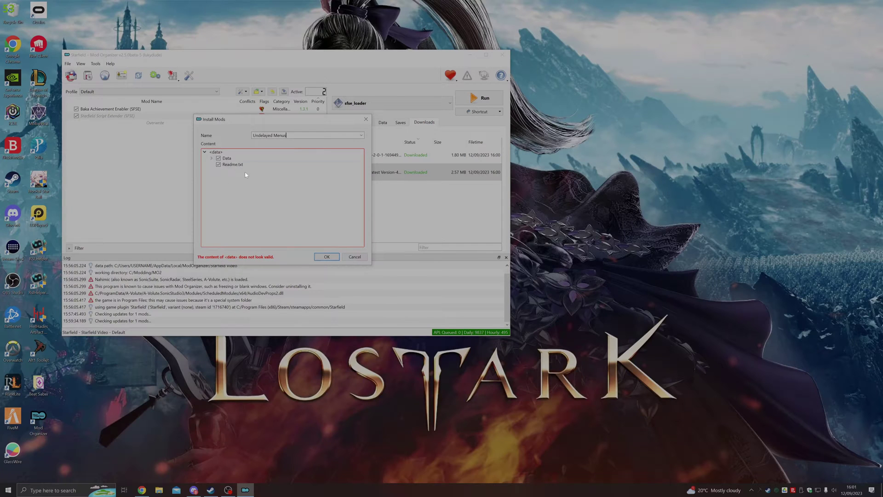
pyautogui.click(213, 158)
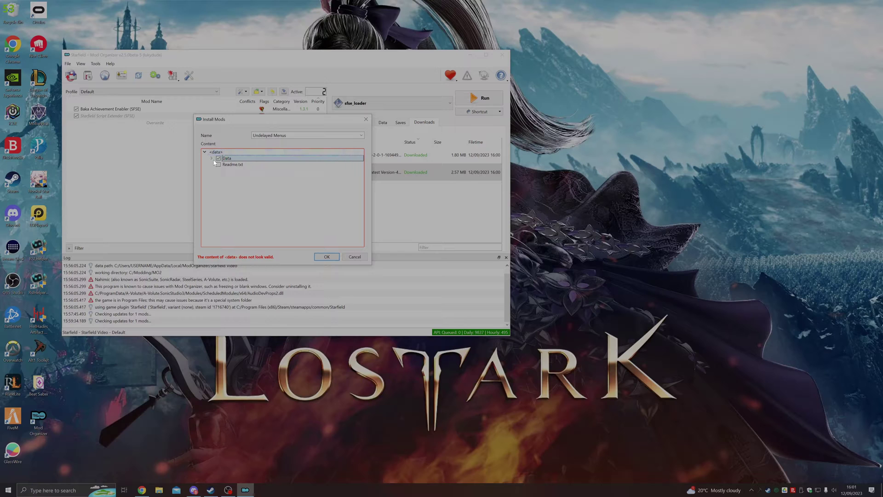
pyautogui.rightClick(226, 159)
pyautogui.click(240, 164)
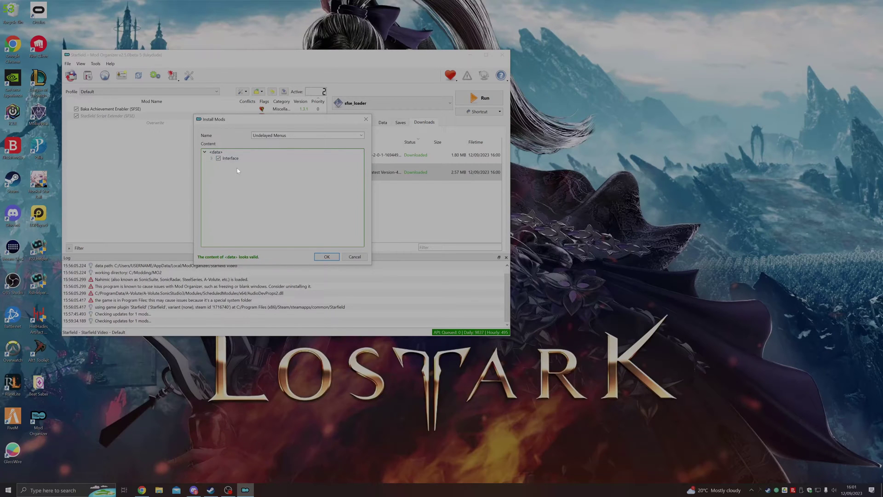
pyautogui.click(327, 258)
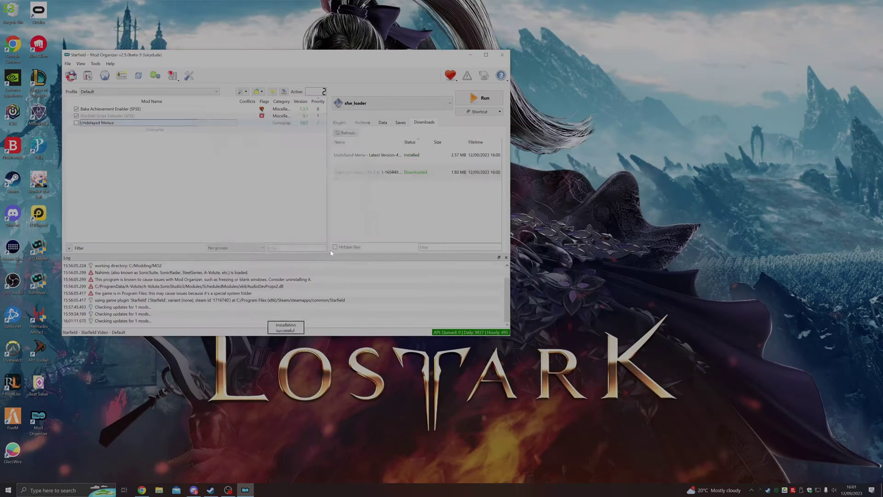
# Install the StarUI Inventory download using the Mod Organizer 2 installer option.
pyautogui.rightClick(370, 176)
pyautogui.click(387, 182)
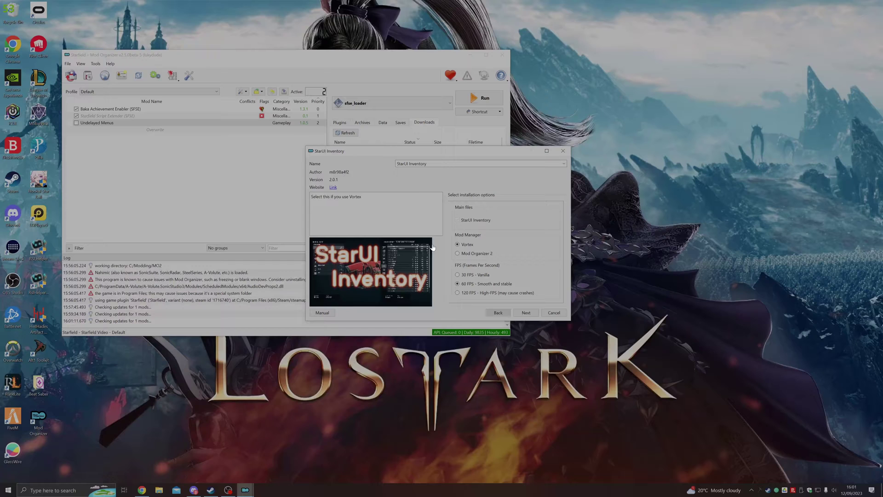
pyautogui.click(484, 253)
pyautogui.click(531, 313)
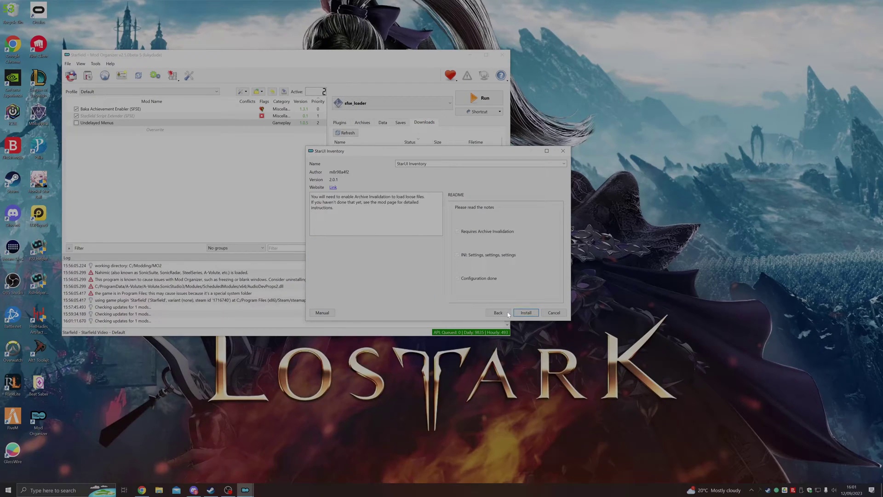
pyautogui.click(527, 313)
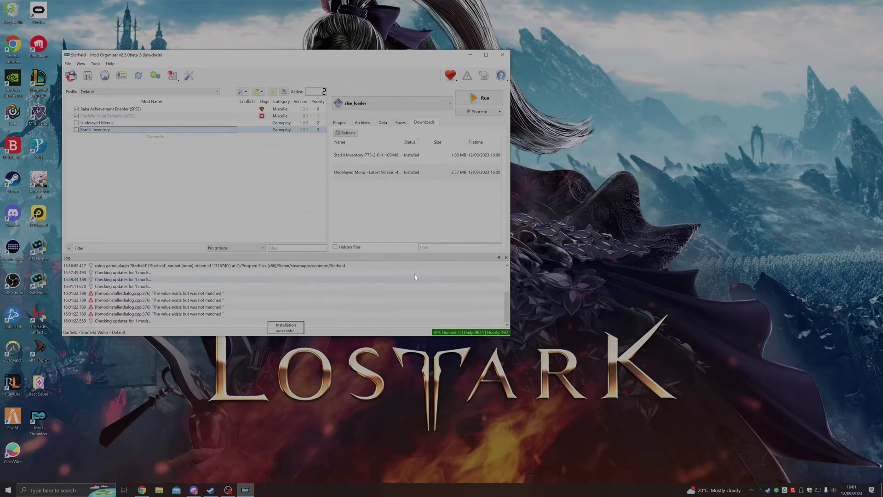
# Move StarUI Inventory above Undelayed Menus and enable both mods to reveal their conflicts.
pyautogui.moveTo(103, 130); pyautogui.dragTo(111, 123)
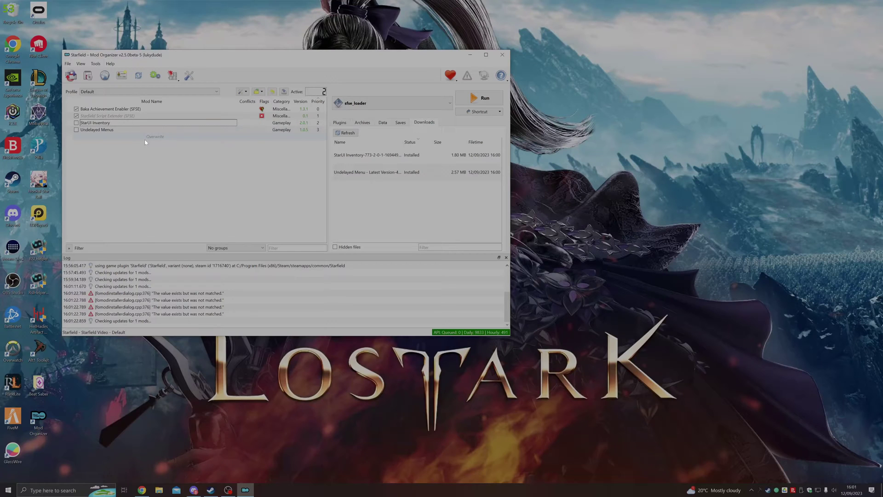
pyautogui.click(77, 122)
pyautogui.click(79, 132)
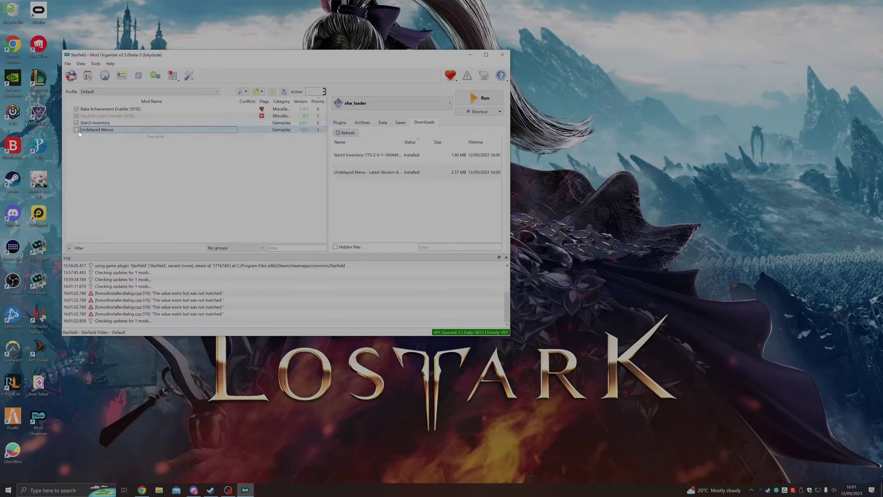
pyautogui.click(77, 129)
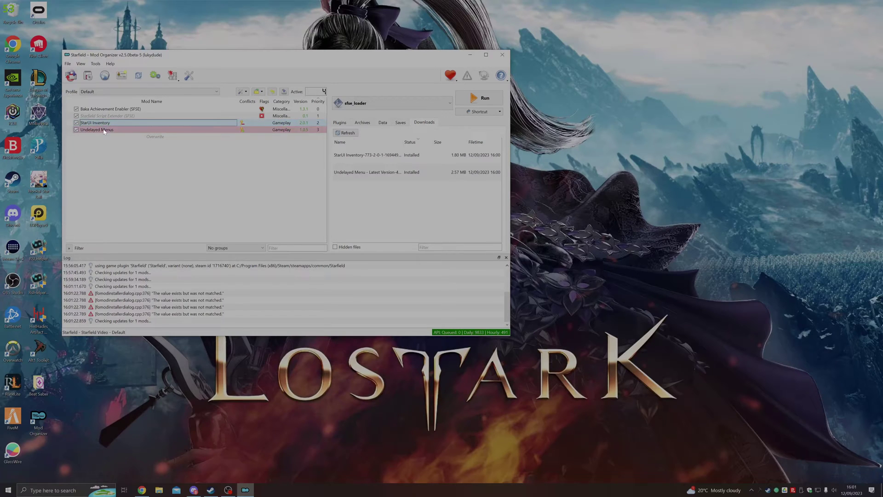
# Review the two mods' conflict, then disable both StarUI Inventory and Undelayed Menus.
pyautogui.click(105, 130)
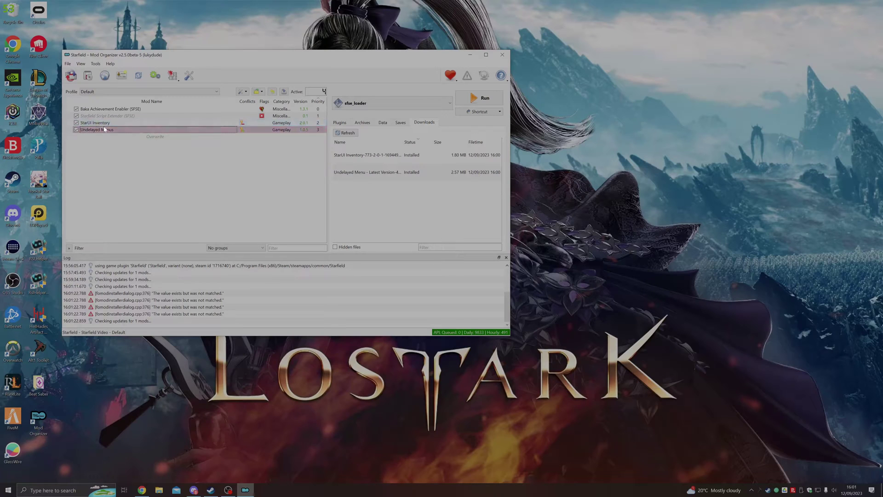
pyautogui.click(107, 123)
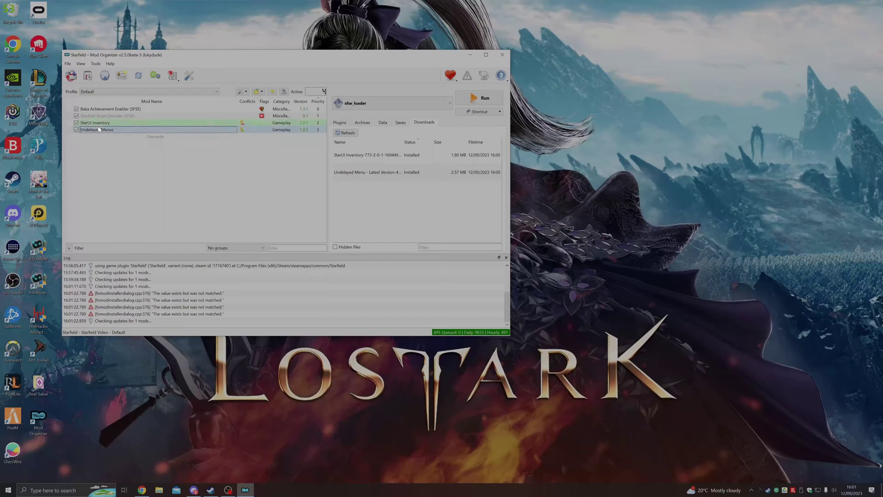
pyautogui.click(76, 123)
pyautogui.click(76, 130)
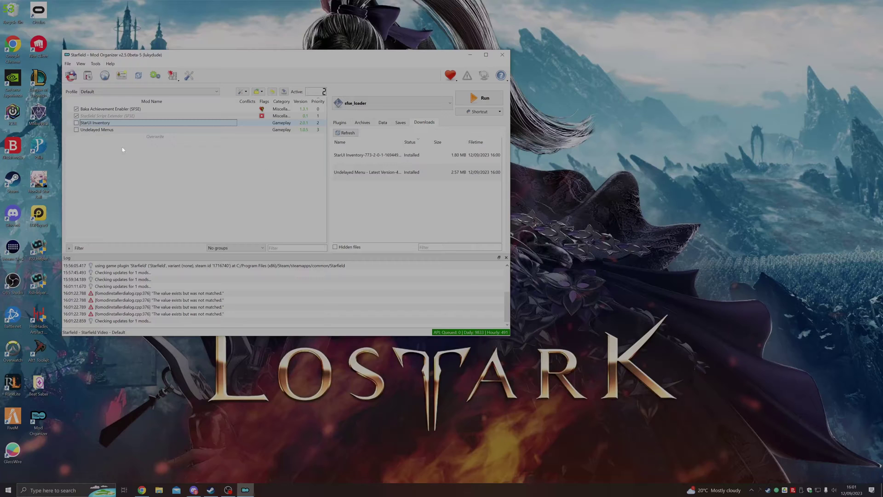
# Open the Undelayed Menus mod folder in File Explorer and move the window aside.
pyautogui.rightClick(121, 130)
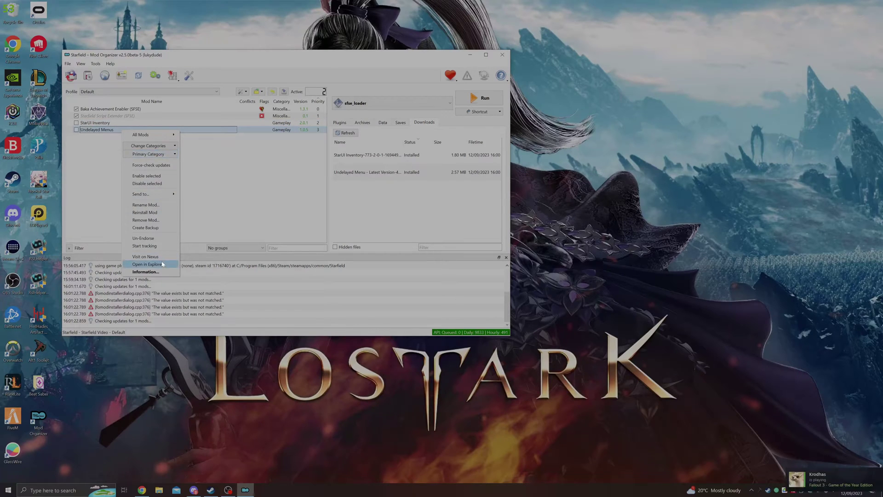
pyautogui.click(147, 264)
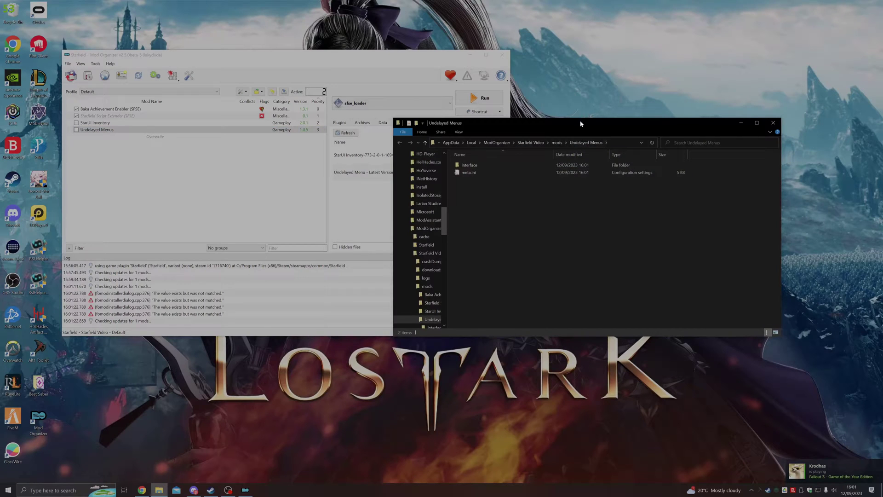
pyautogui.moveTo(581, 123); pyautogui.dragTo(674, 98)
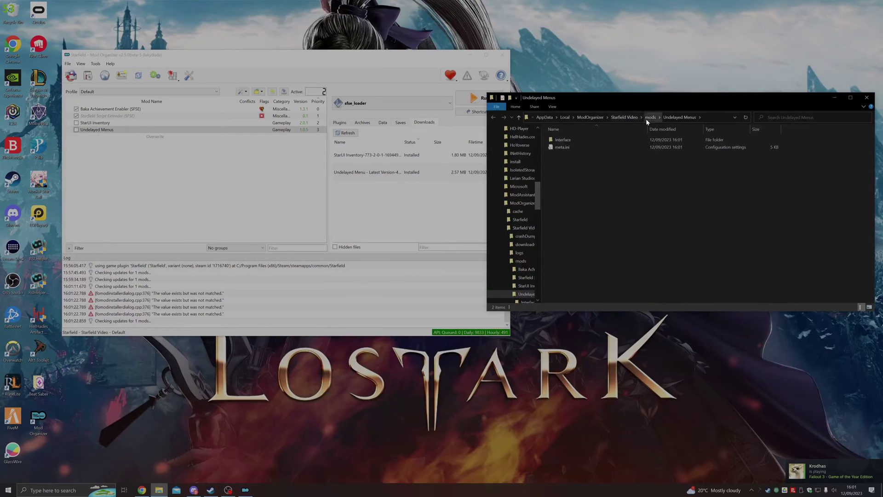
# Create an empty mod named Menus_StarUI and move it to priority 2.
pyautogui.rightClick(268, 172)
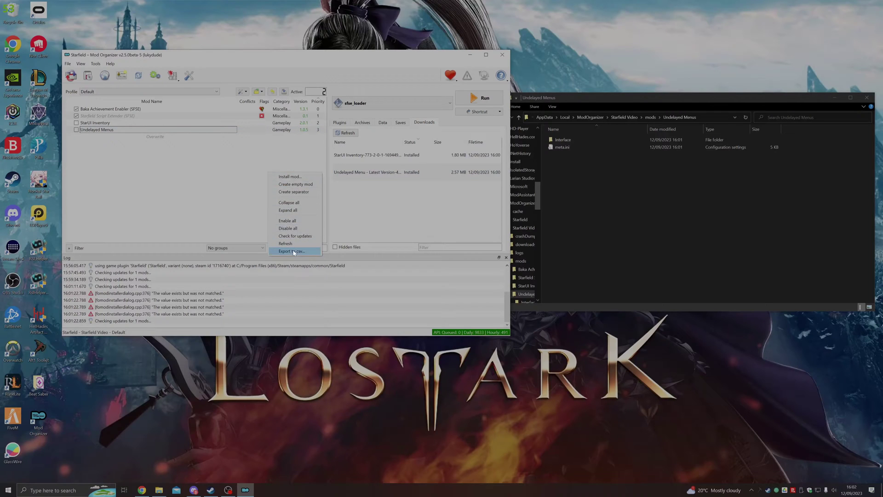
pyautogui.click(287, 185)
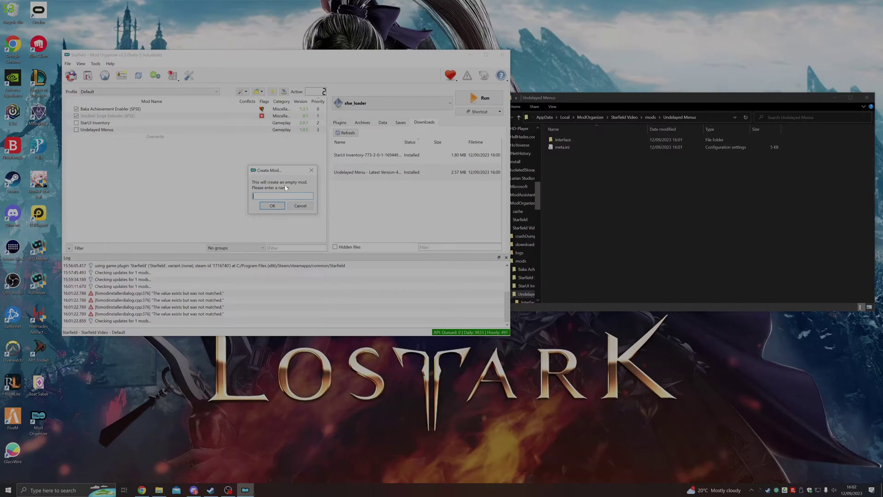
pyautogui.press('BackSpace')
pyautogui.write('Menus_StarUI')
pyautogui.click(272, 205)
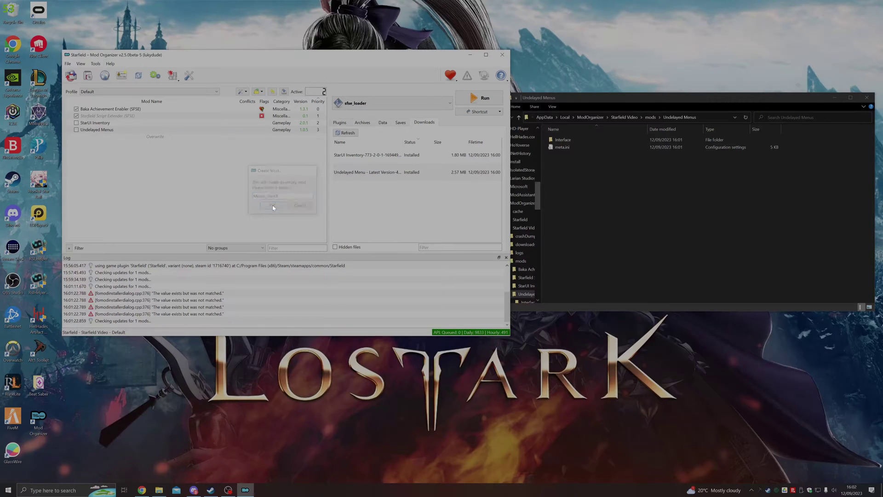
pyautogui.moveTo(90, 137); pyautogui.dragTo(91, 128)
pyautogui.rightClick(90, 128)
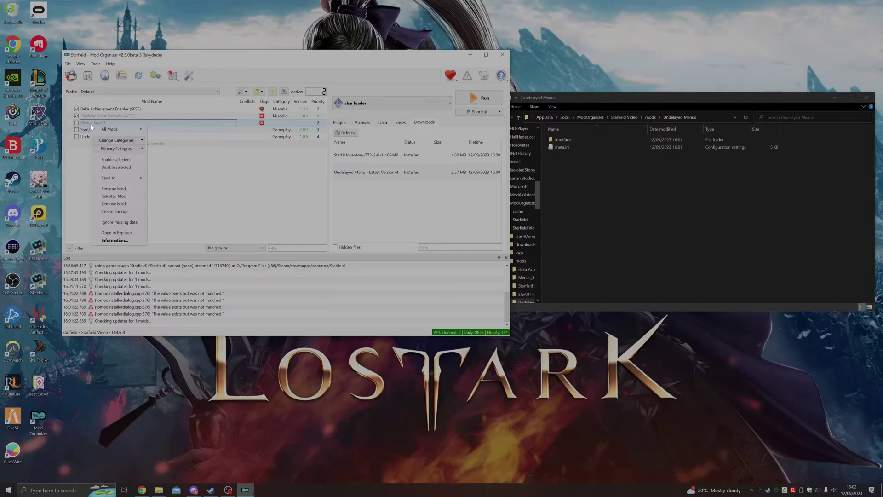
# Open the Menus_StarUI folder and paste the Undelayed Menus Interface folder into it.
pyautogui.click(116, 232)
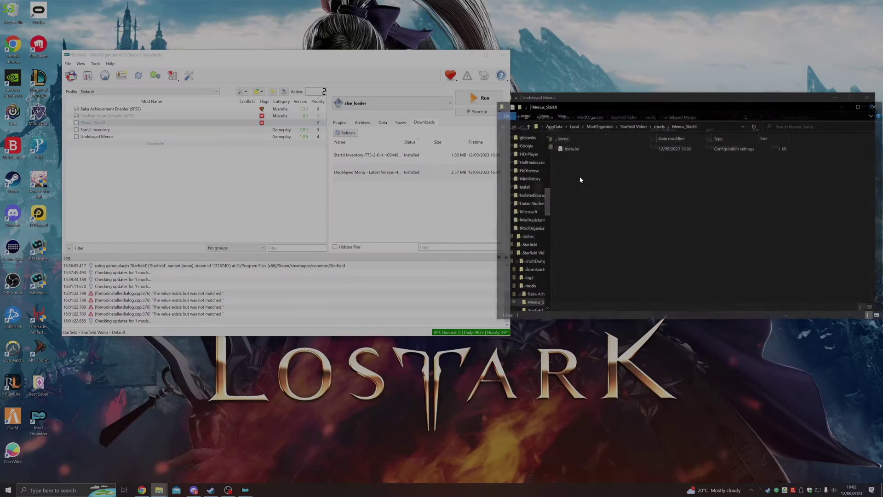
pyautogui.moveTo(305, 139); pyautogui.dragTo(202, 150)
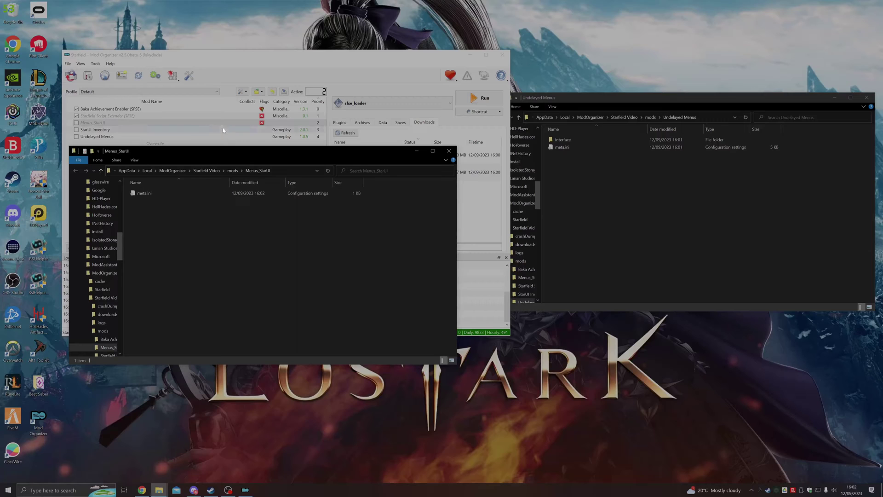
pyautogui.click(650, 117)
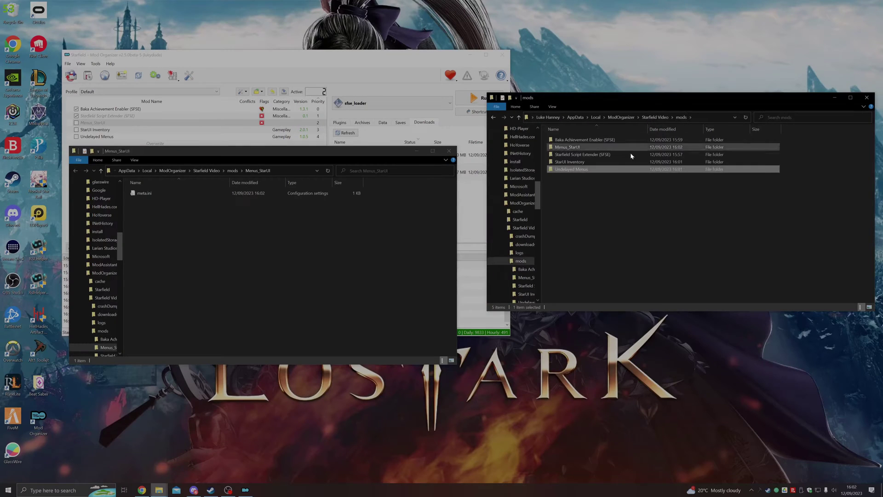
pyautogui.doubleClick(577, 169)
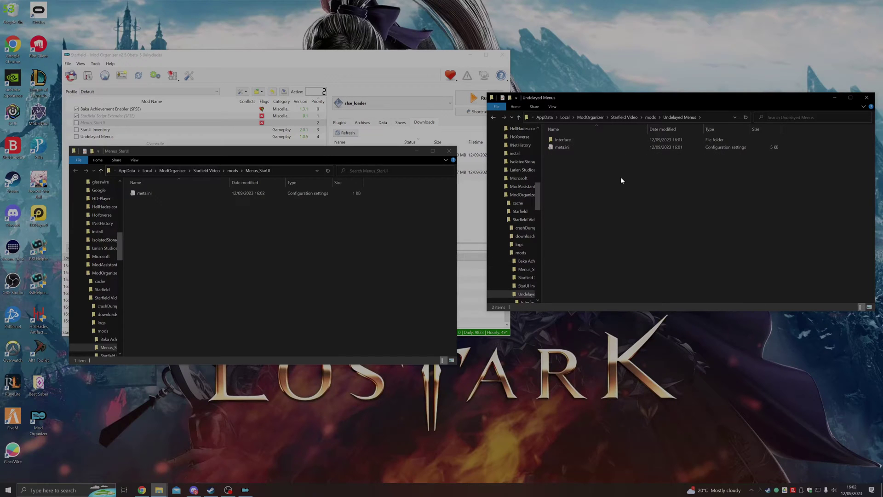
pyautogui.click(575, 143)
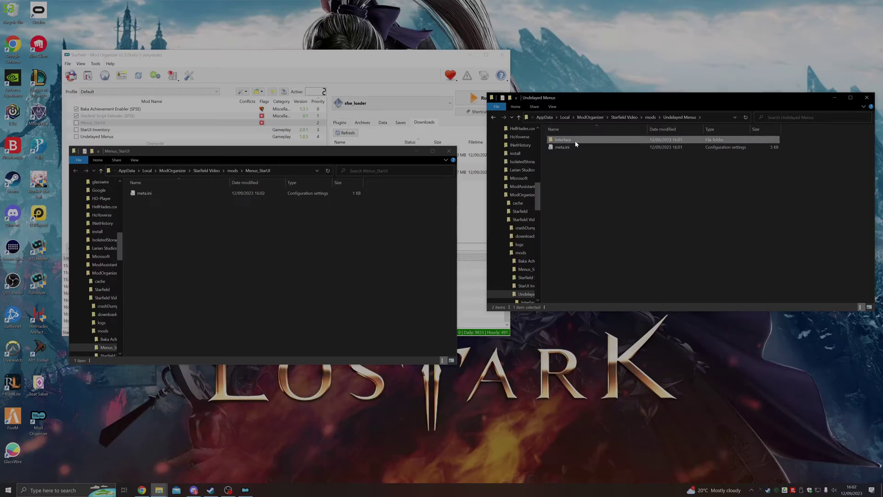
pyautogui.click(295, 232)
pyautogui.hotkey('ctrl', 'v')
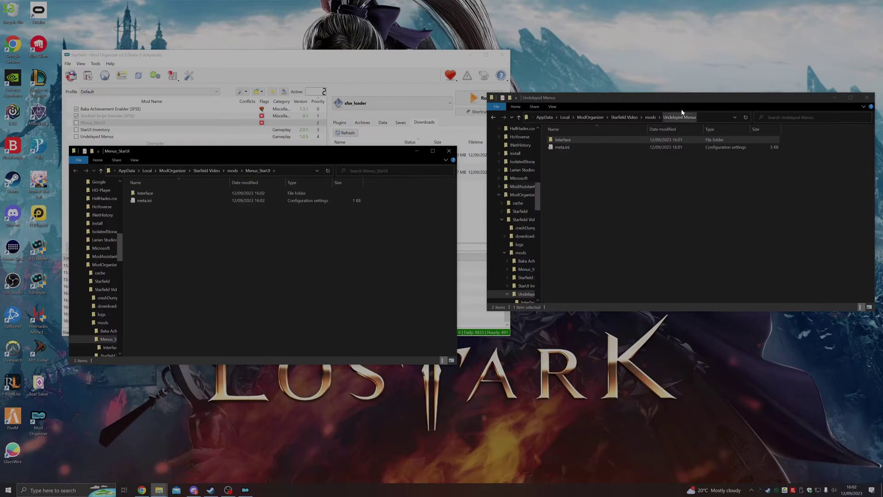
# Copy StarUI Inventory's Interface folder into Menus_StarUI, replacing duplicate files, then close the source window.
pyautogui.click(650, 117)
pyautogui.doubleClick(584, 161)
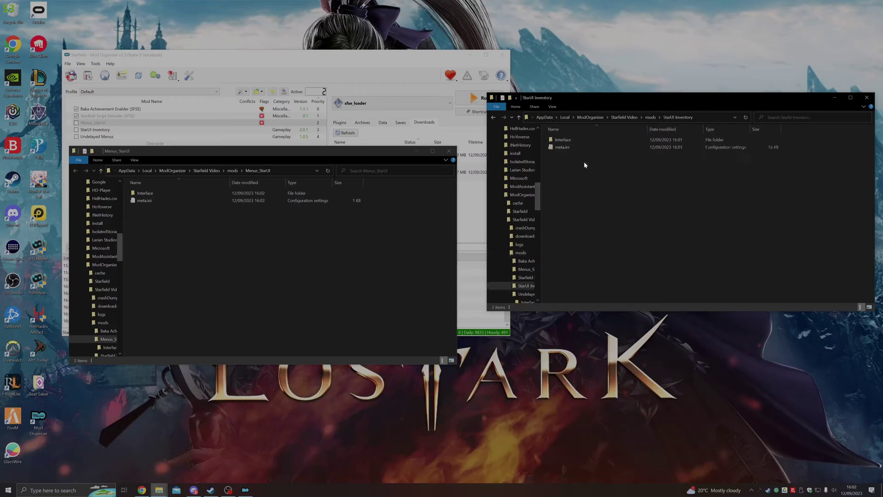
pyautogui.click(564, 140)
pyautogui.hotkey('ctrl', 'c')
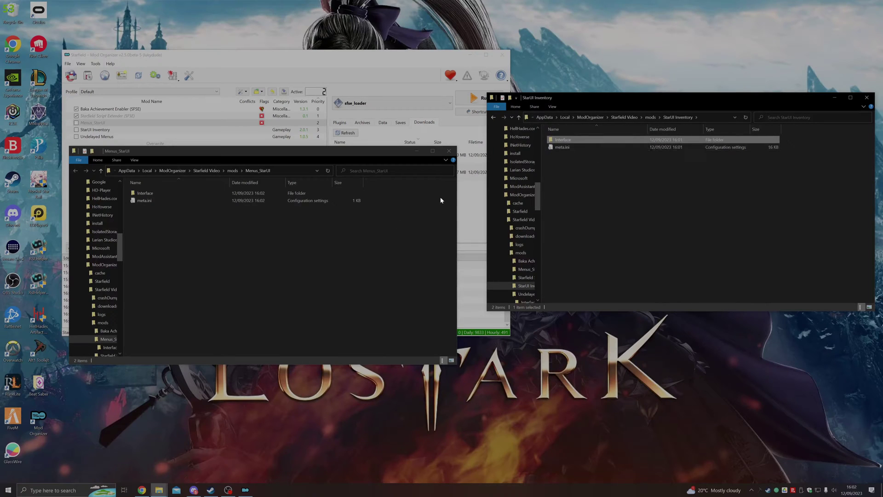
pyautogui.click(285, 251)
pyautogui.hotkey('ctrl', 'v')
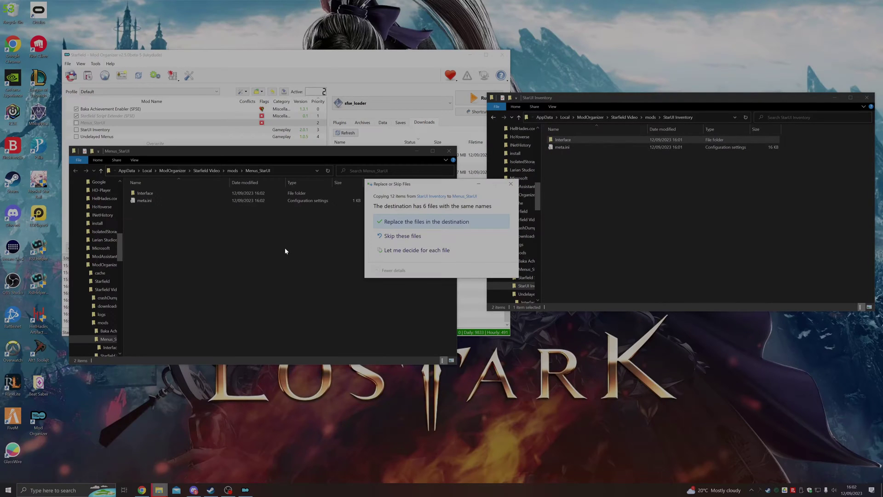
pyautogui.click(410, 222)
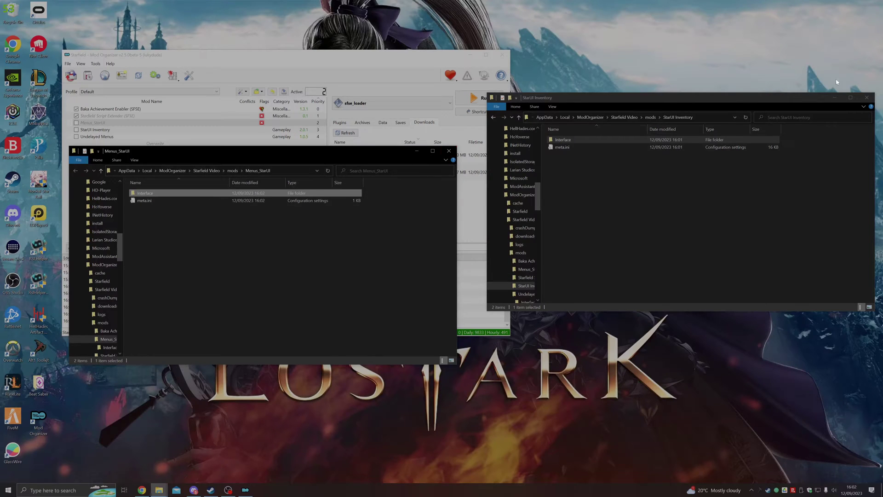
pyautogui.click(867, 97)
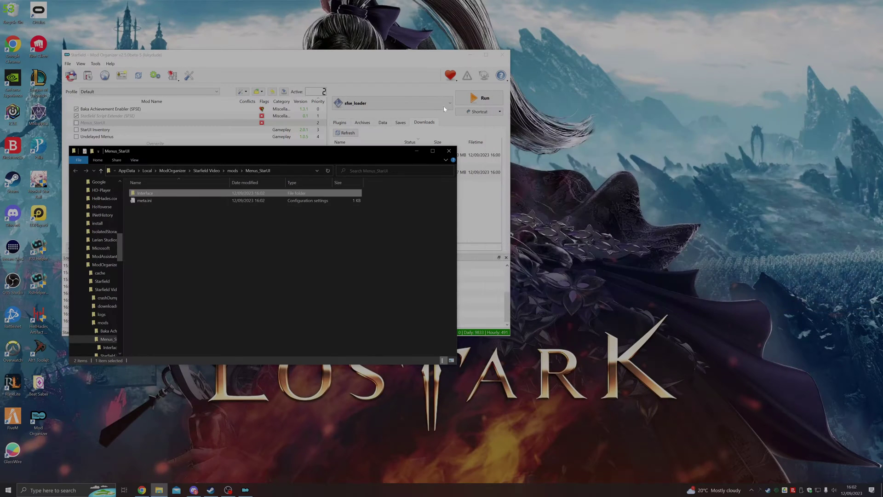
# Send Starfield Script Extender and Baka Achievement Enabler to lowest priority, with Baka above SFSE.
pyautogui.click(449, 151)
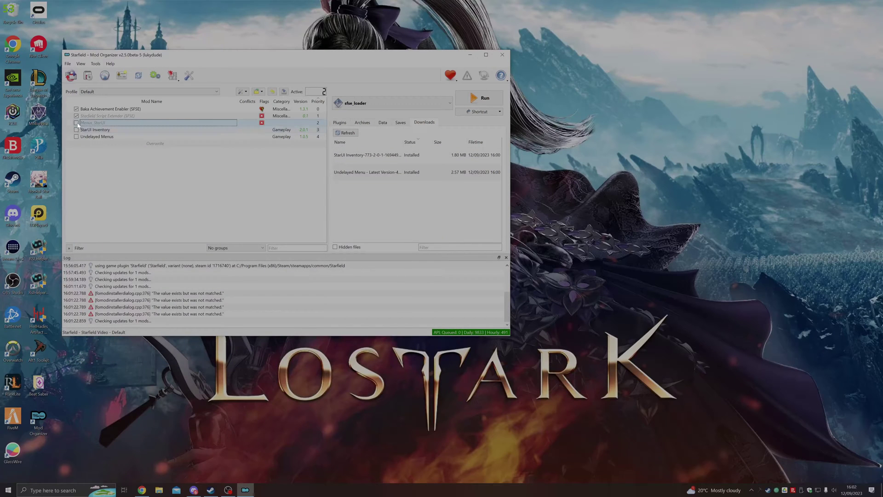
pyautogui.rightClick(112, 116)
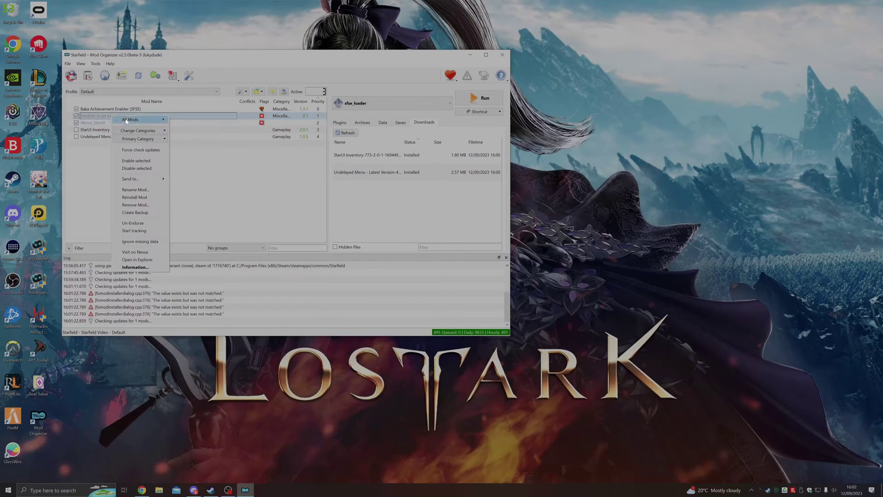
pyautogui.moveTo(153, 180)
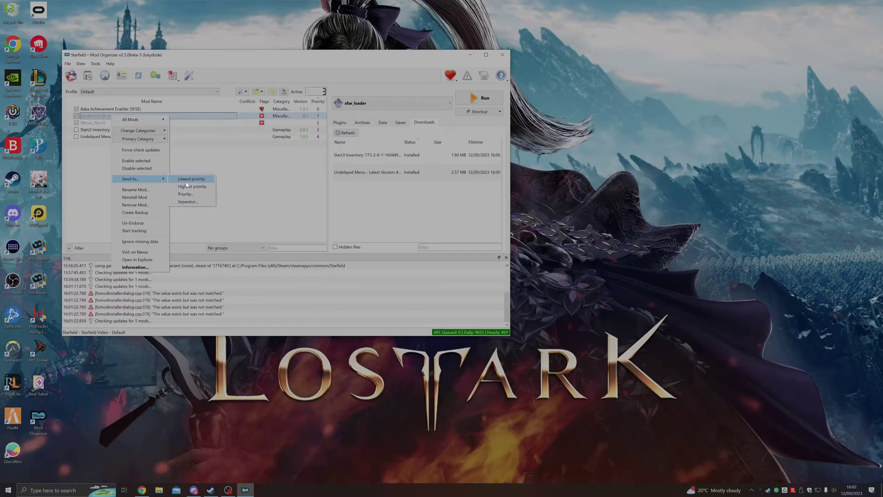
pyautogui.click(187, 180)
pyautogui.rightClick(135, 111)
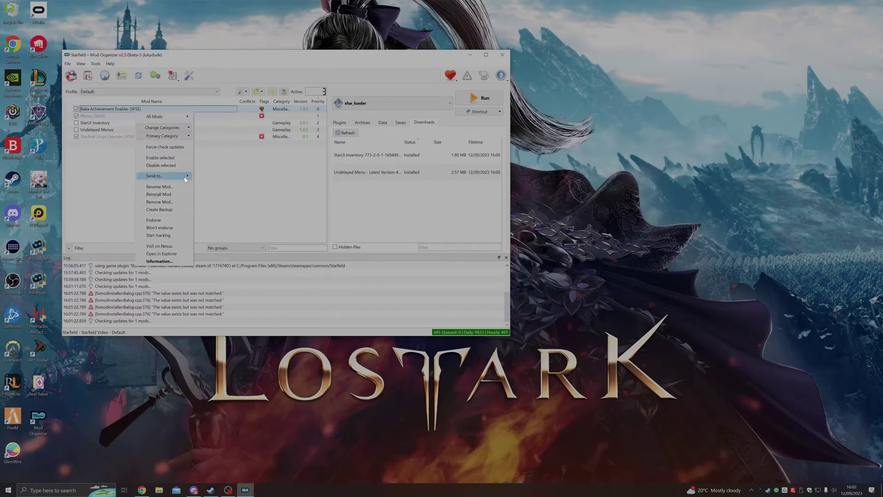
pyautogui.click(207, 180)
pyautogui.moveTo(124, 137); pyautogui.dragTo(123, 128)
# From Menus_StarUI's information INI Files list, open StarUI Inventory.ini in Notepad.
pyautogui.click(122, 112)
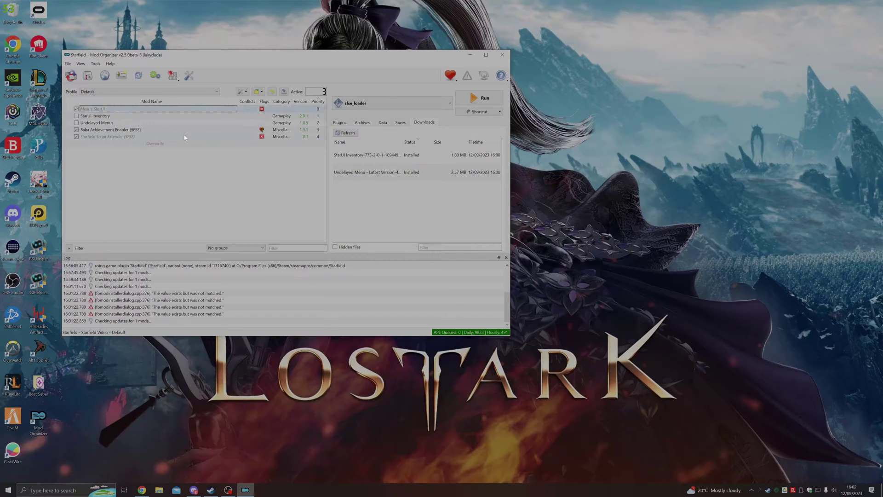
pyautogui.rightClick(154, 110)
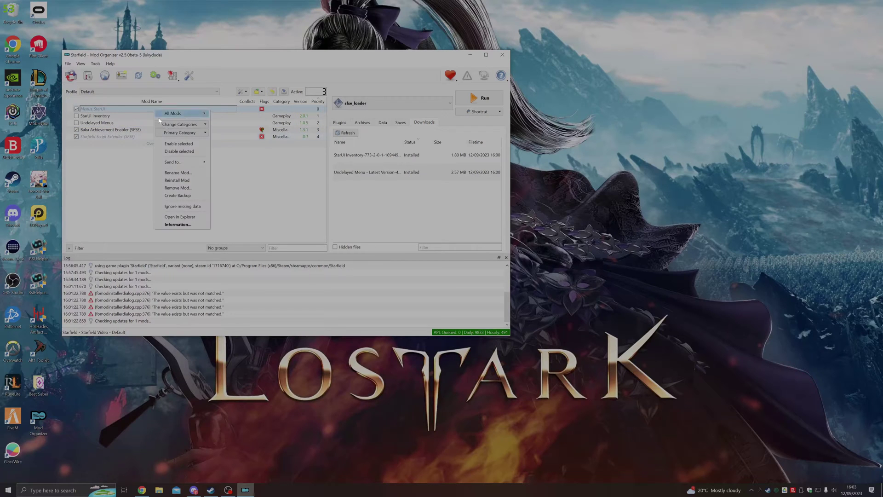
pyautogui.click(178, 224)
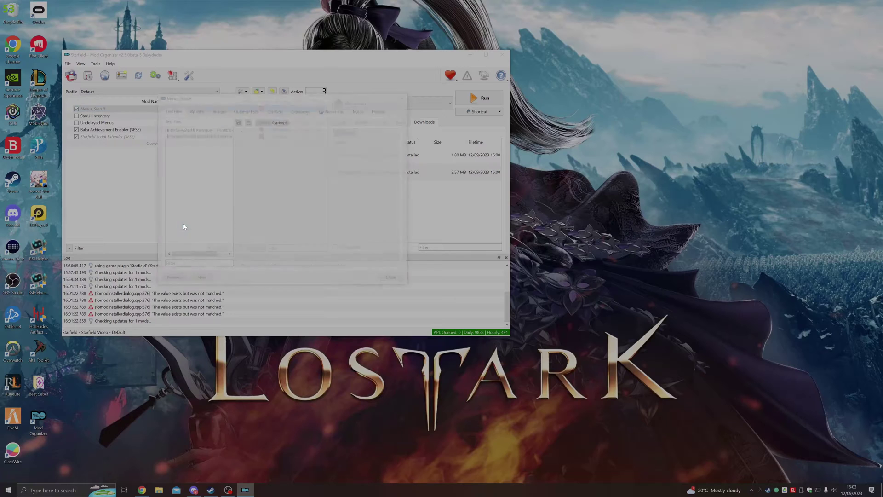
pyautogui.click(193, 112)
pyautogui.click(198, 130)
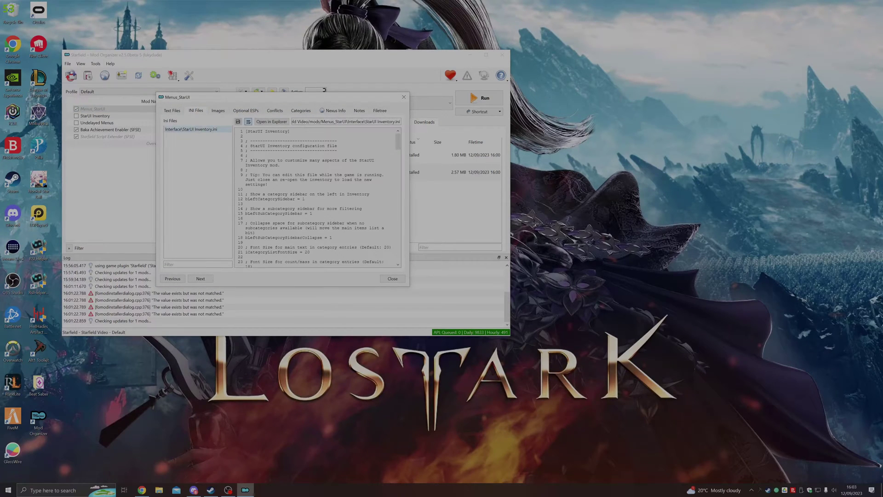
pyautogui.click(272, 122)
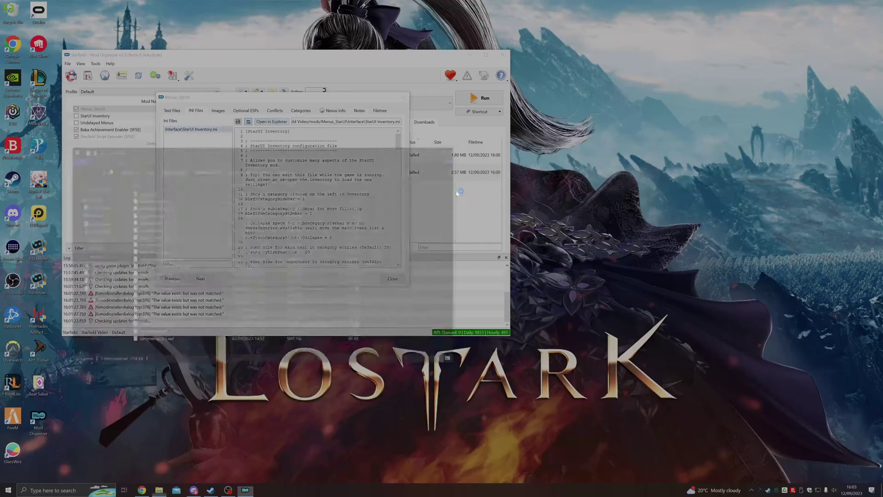
pyautogui.rightClick(188, 326)
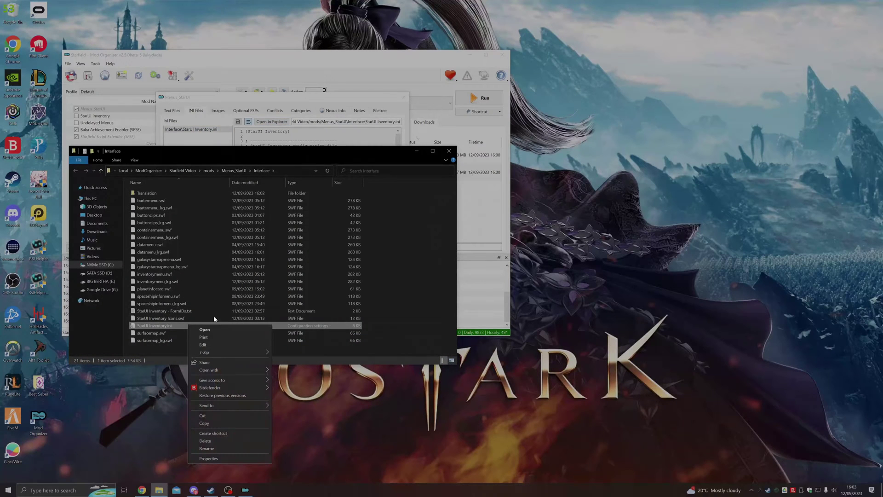
pyautogui.click(218, 346)
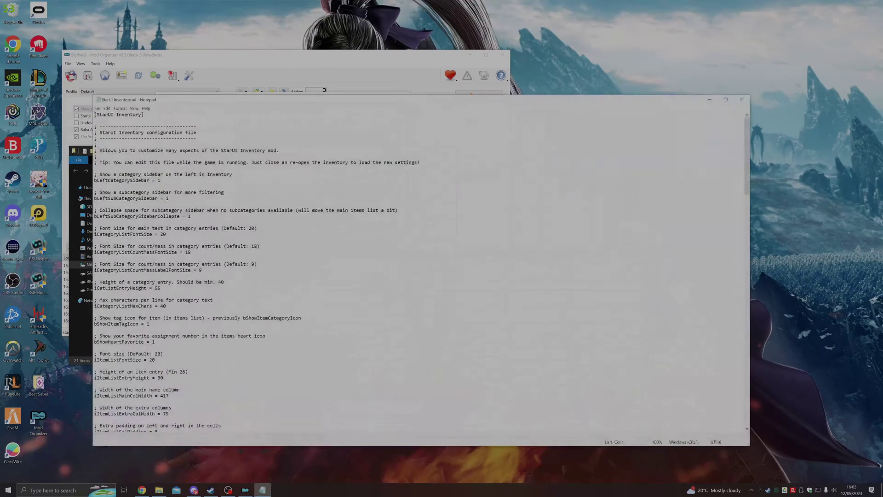
# Change bInstantOpenCloseAnimation from 0 to 1, save the INI, and close Notepad.
pyautogui.hotkey('ctrl', 'f')
pyautogui.write('ins')
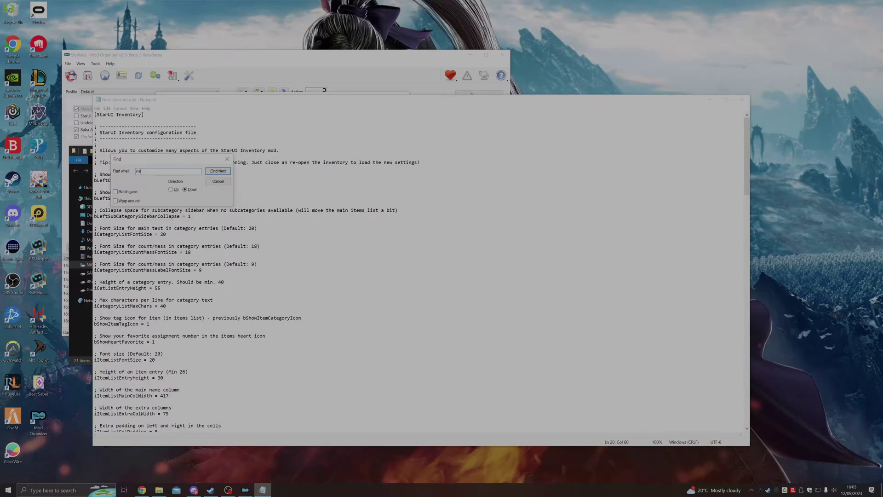
pyautogui.write('tant')
pyautogui.press('Return')
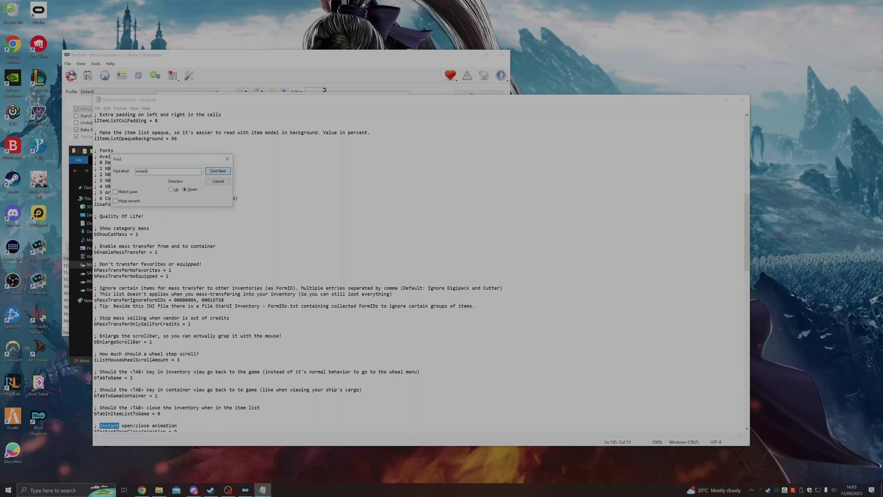
pyautogui.click(221, 182)
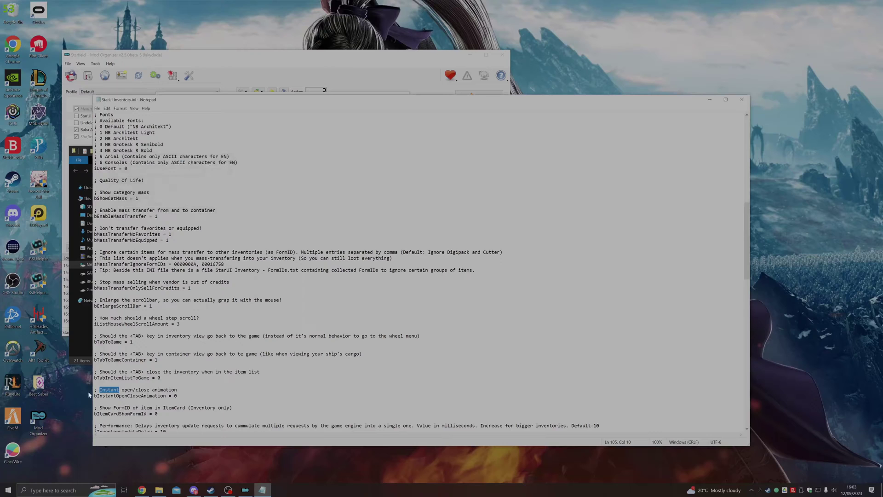
pyautogui.press('Down')
pyautogui.hotkey('shift', 'End')
pyautogui.press('Right')
pyautogui.press('BackSpace')
pyautogui.write('1')
pyautogui.hotkey('ctrl', 's')
pyautogui.click(749, 100)
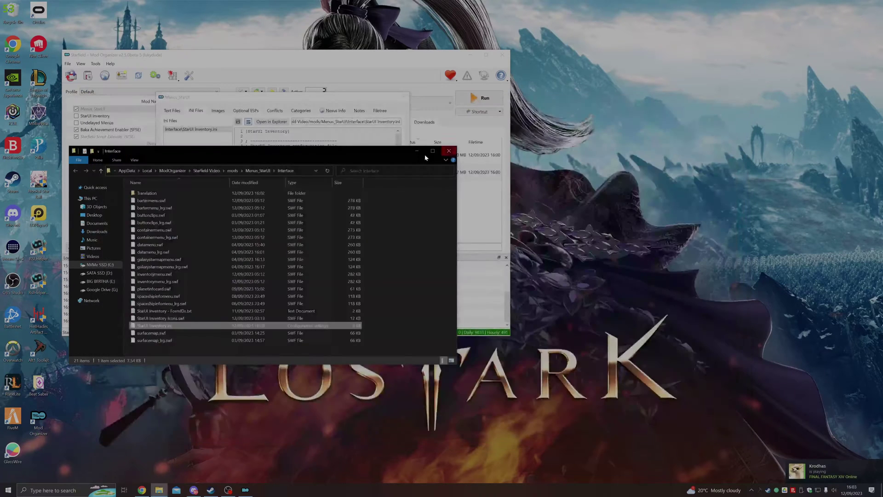
# Close the Interface folder and Menus_StarUI info windows, then recycle the Undelayed Menu and StarUI Inventory downloads.
pyautogui.click(450, 151)
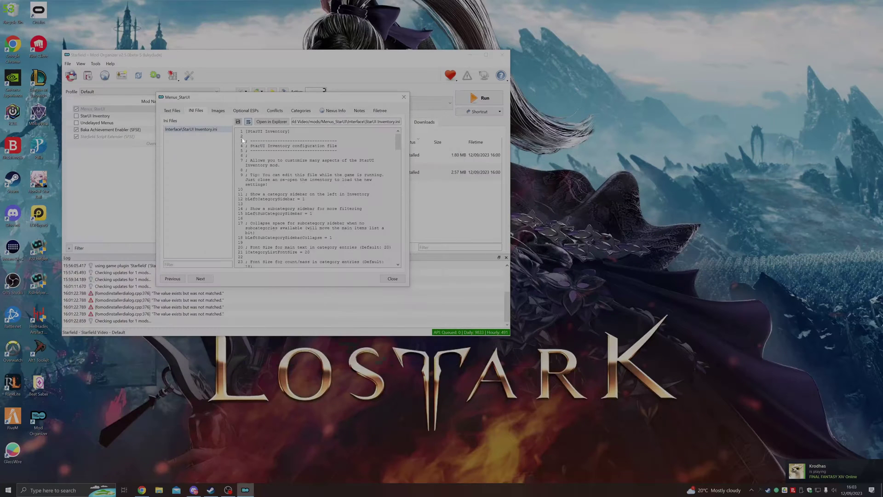
pyautogui.click(392, 278)
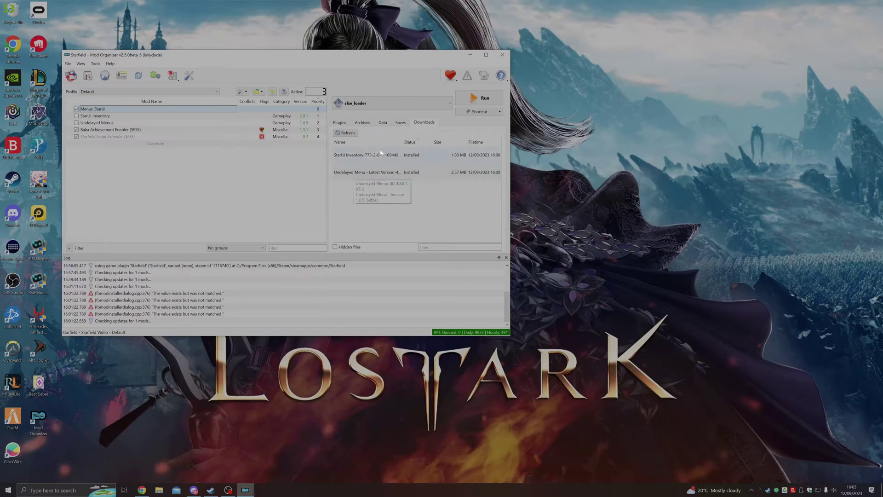
pyautogui.rightClick(406, 176)
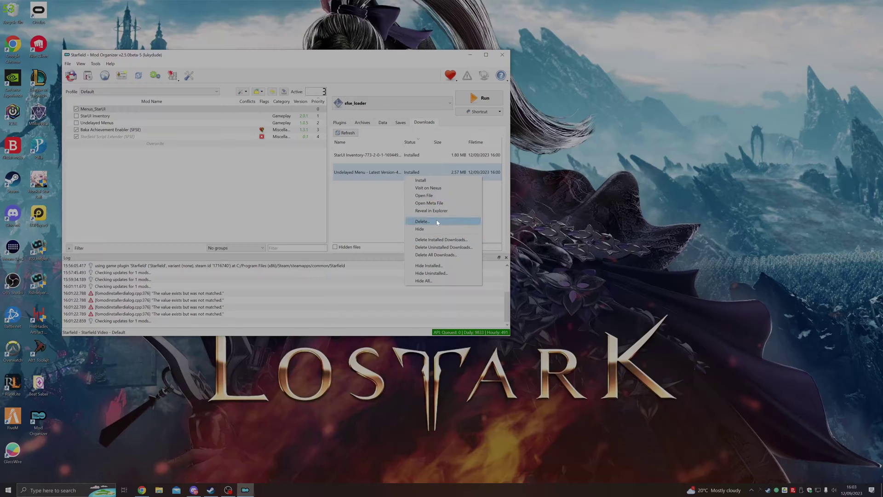
pyautogui.click(423, 221)
pyautogui.click(300, 205)
pyautogui.rightClick(373, 159)
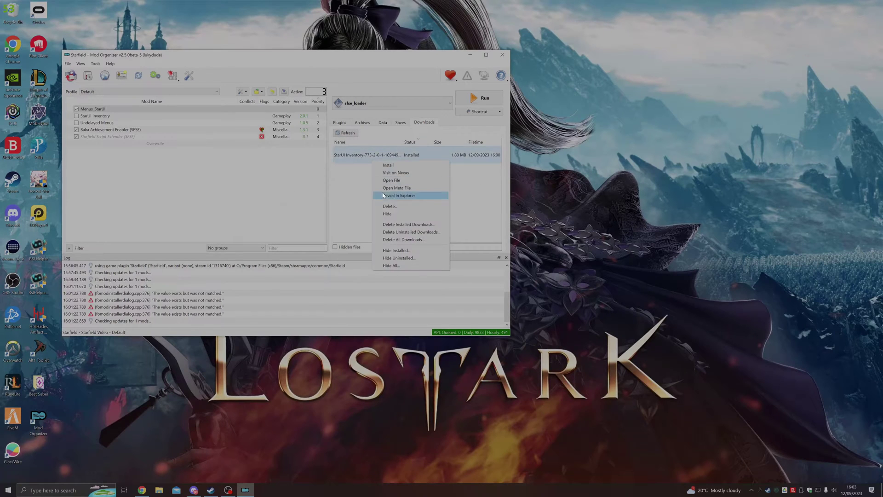
pyautogui.click(393, 207)
pyautogui.click(290, 205)
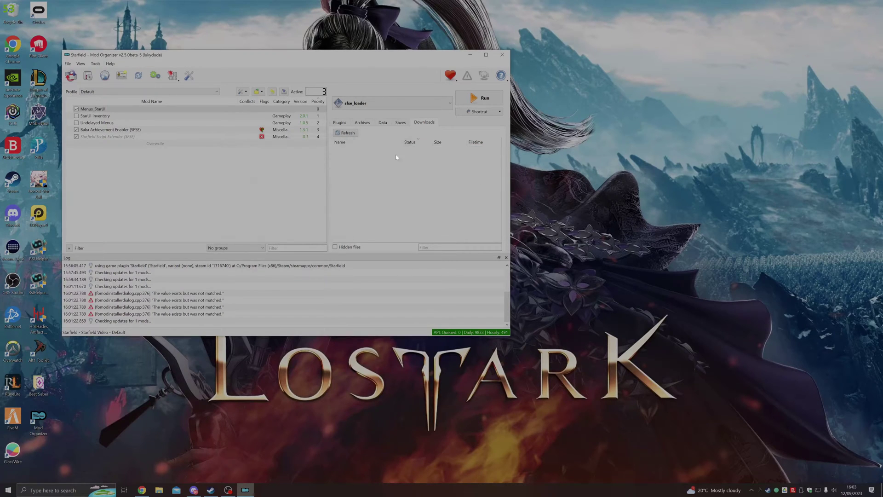
# Look through the Data and Archives views, ending on the Plugins load order.
pyautogui.click(383, 123)
pyautogui.click(370, 122)
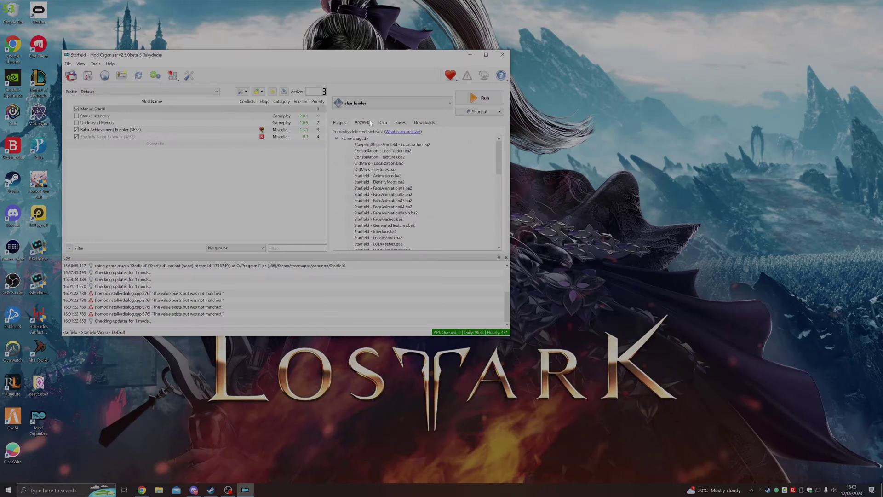
pyautogui.click(340, 122)
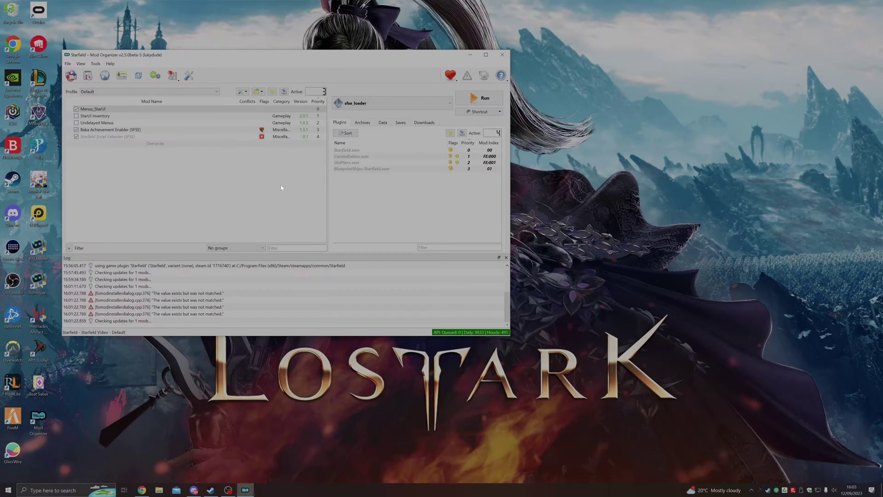
# Check the active profile in the profile manager, then run Starfield via sfse_loader.
pyautogui.press('F2')
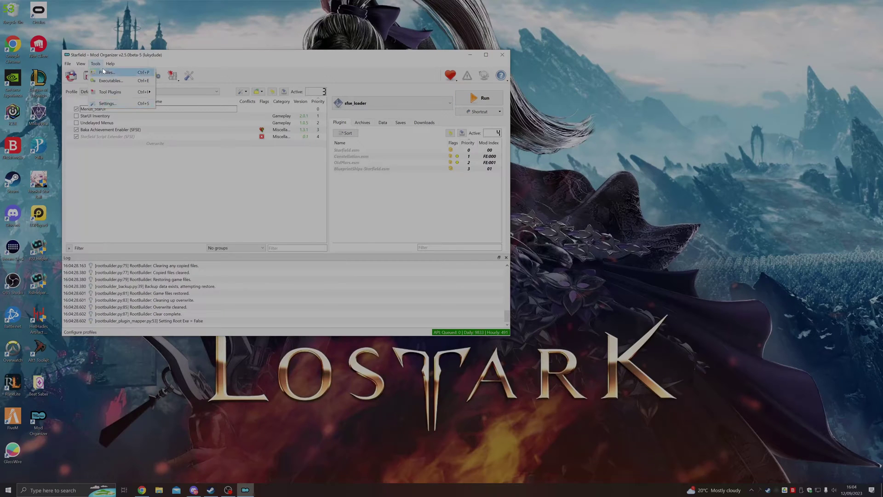
pyautogui.click(88, 76)
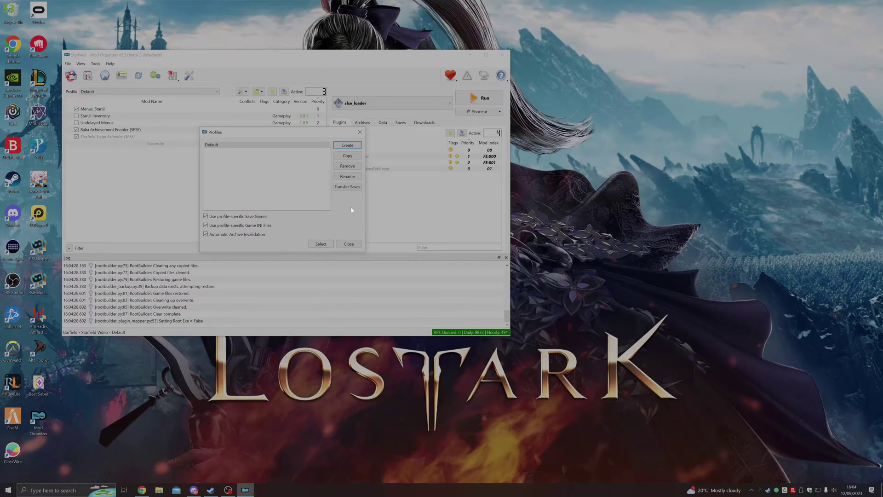
pyautogui.click(346, 246)
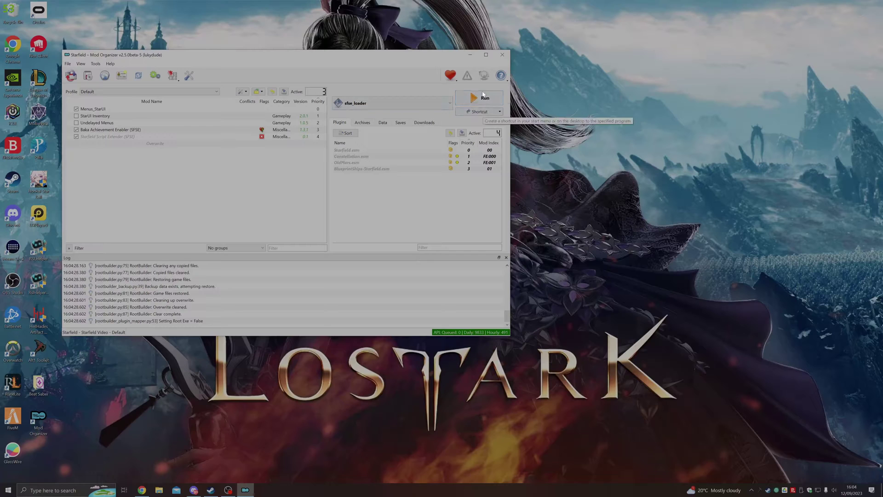
pyautogui.click(481, 98)
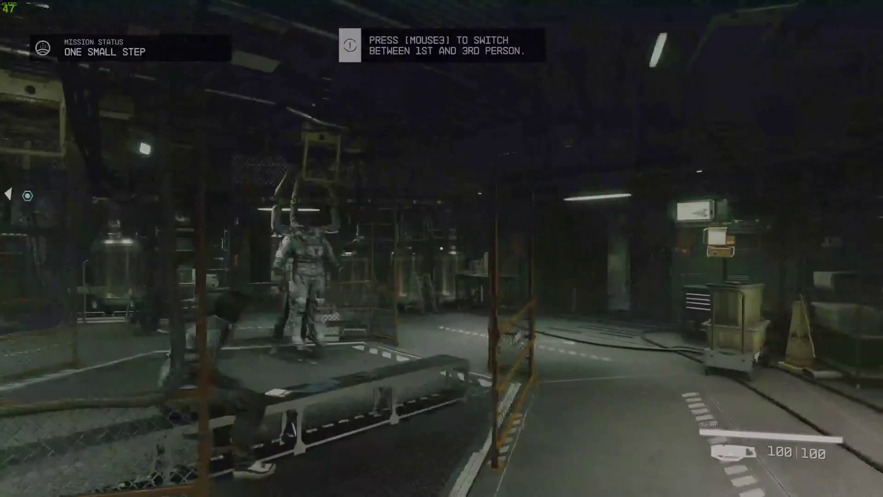
# Open the StarUI inventory from the data menu, view all items, then exit to the game.
pyautogui.press('Escape')
pyautogui.press('Escape')
pyautogui.press('Tab')
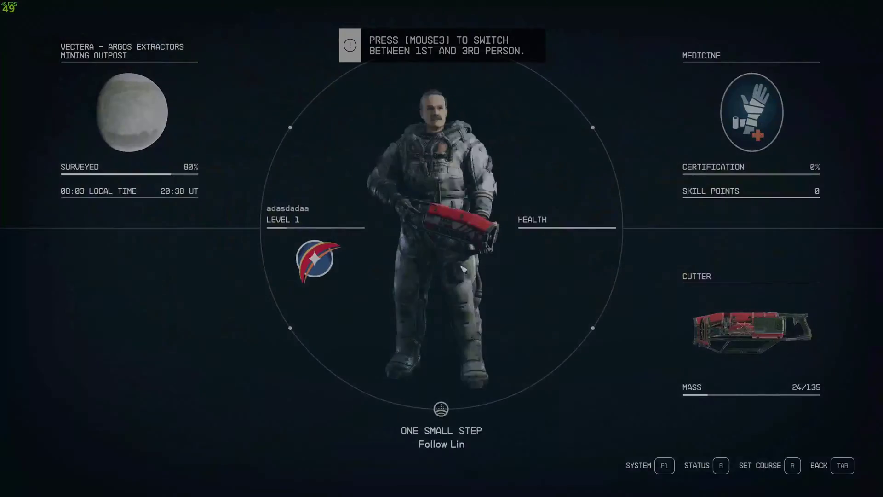
pyautogui.click(661, 337)
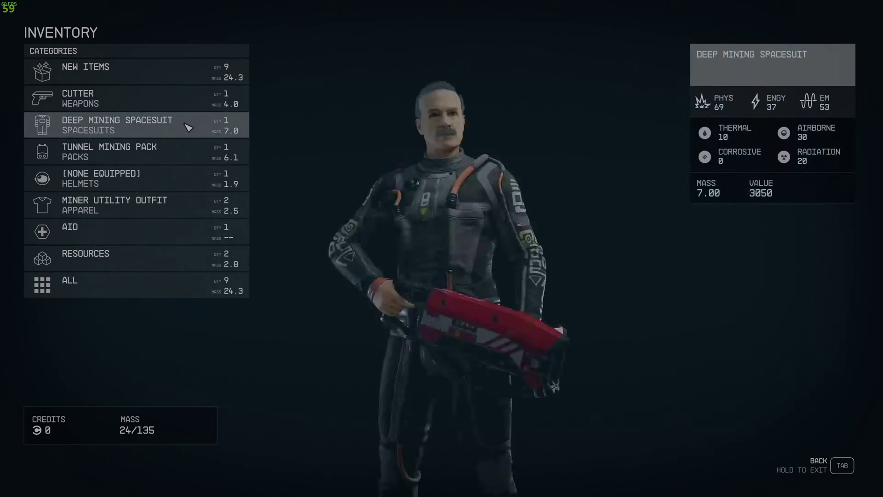
pyautogui.click(173, 274)
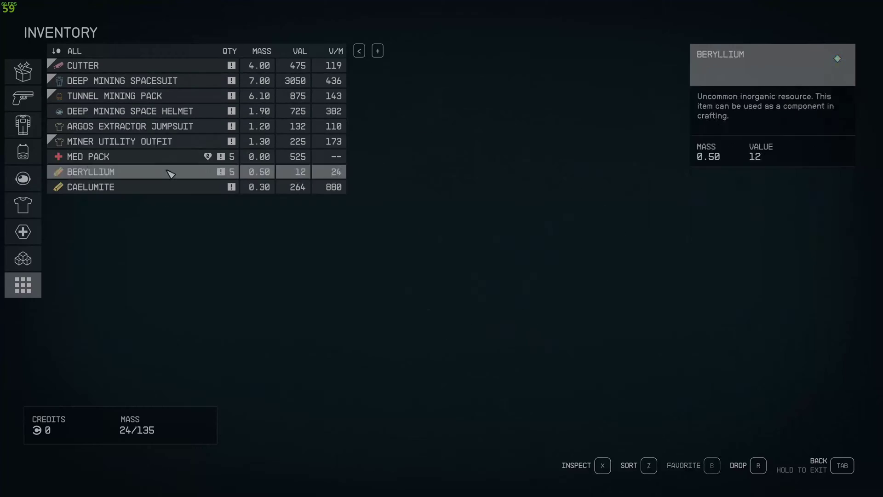
pyautogui.press('Tab')
# Reopen the inventory to view weapons, exit, walk into the storage room, and bring up the pause menu.
pyautogui.press('Tab')
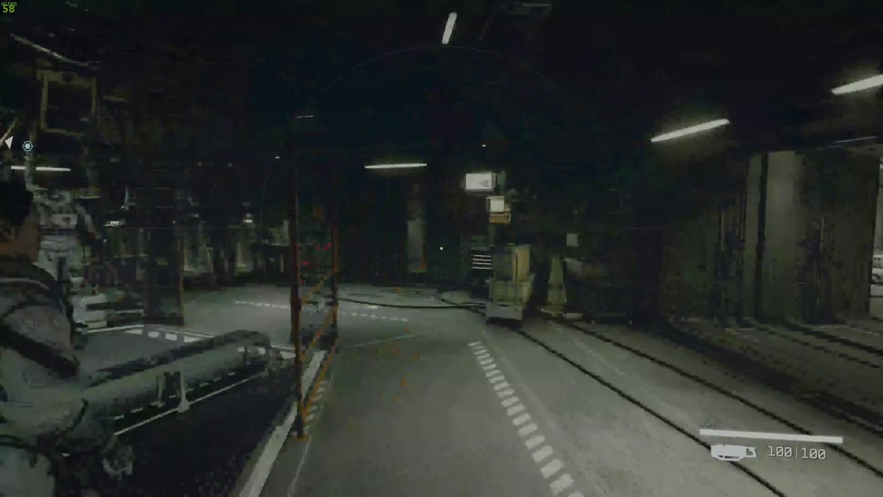
pyautogui.press('Tab')
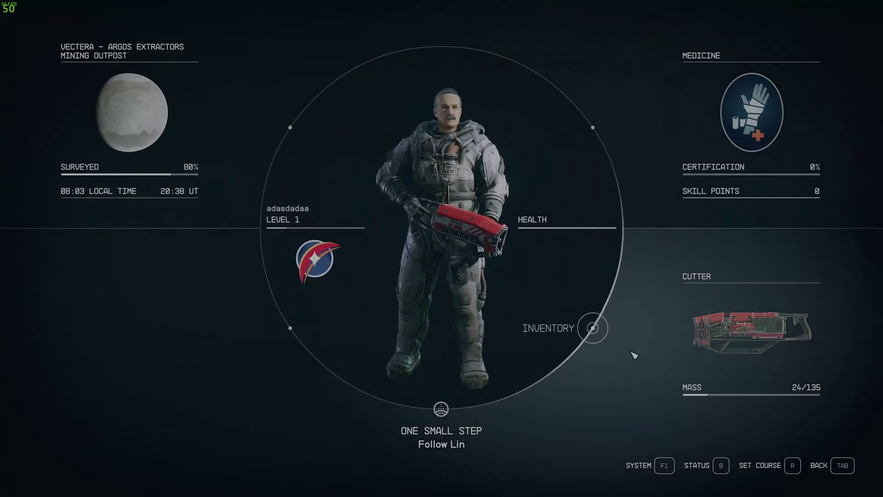
pyautogui.click(635, 357)
pyautogui.press('e')
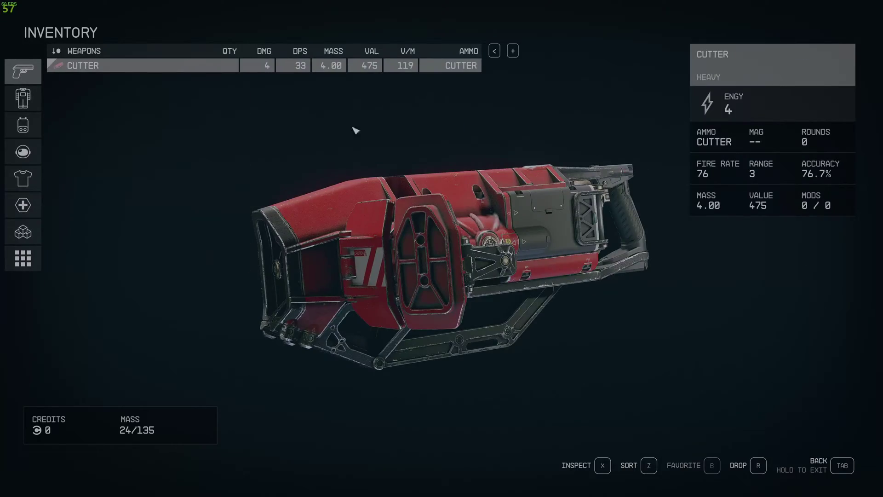
pyautogui.press('Tab')
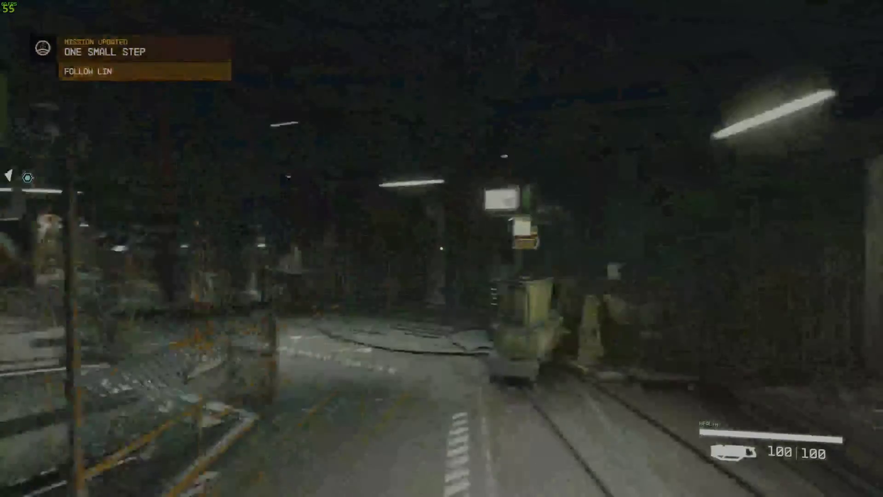
pyautogui.press('w')
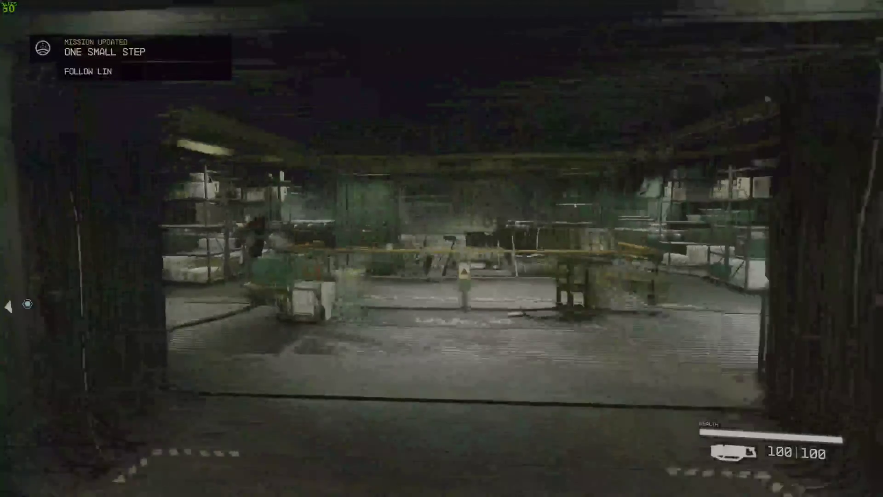
pyautogui.press('w')
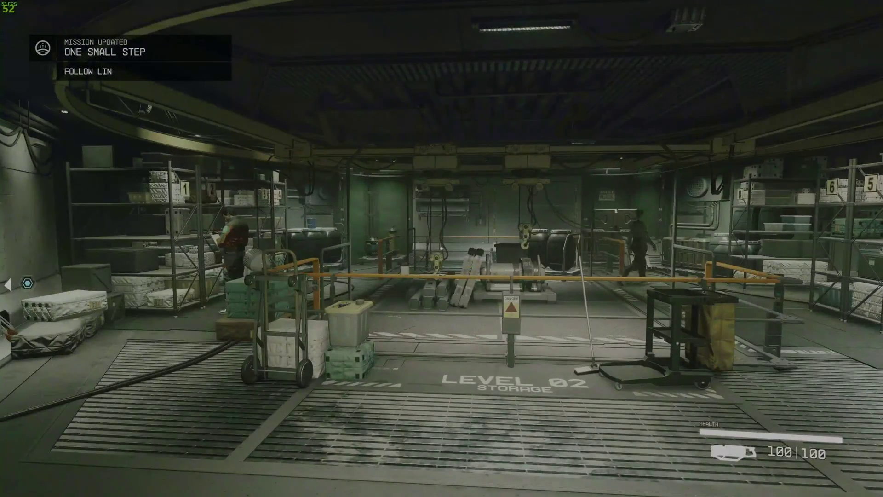
pyautogui.press('Escape')
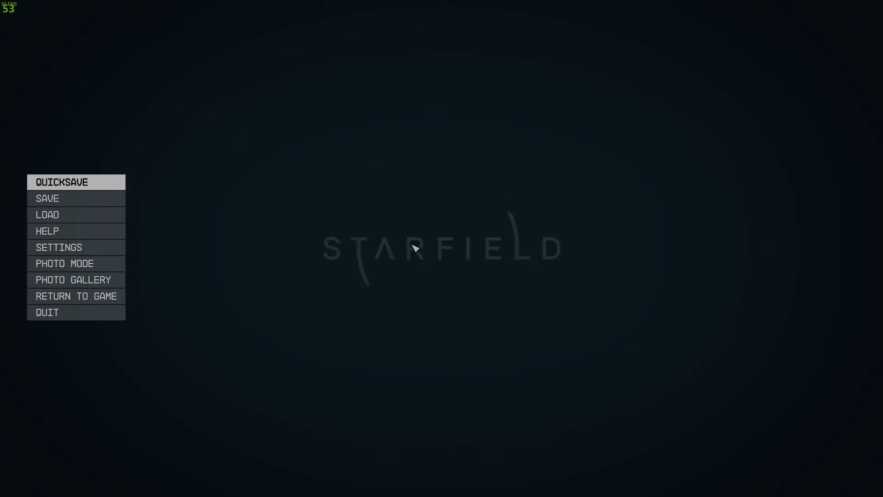